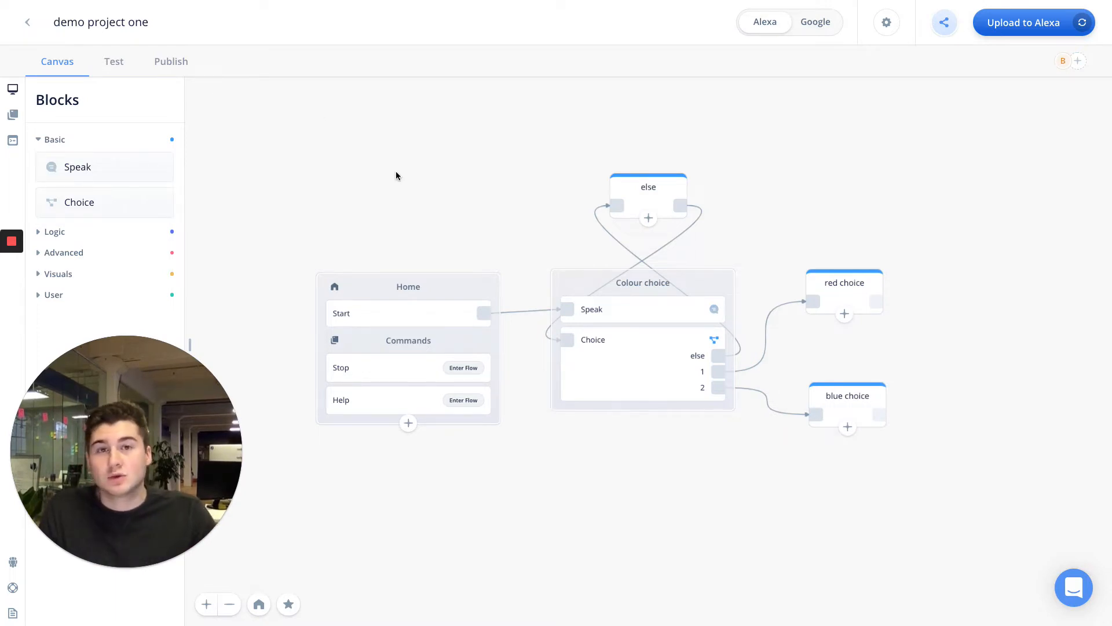
pyautogui.click(409, 176)
pyautogui.hscroll(-1, 410, 176)
pyautogui.hscroll(3, 410, 176)
pyautogui.hscroll(-2, 409, 176)
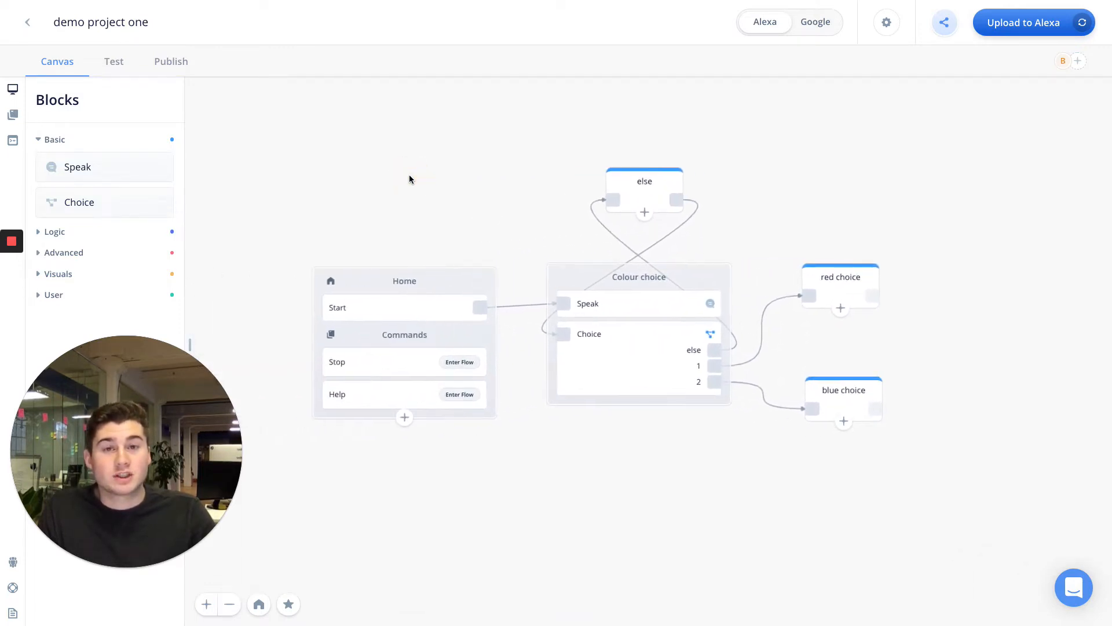
pyautogui.hscroll(1, 409, 179)
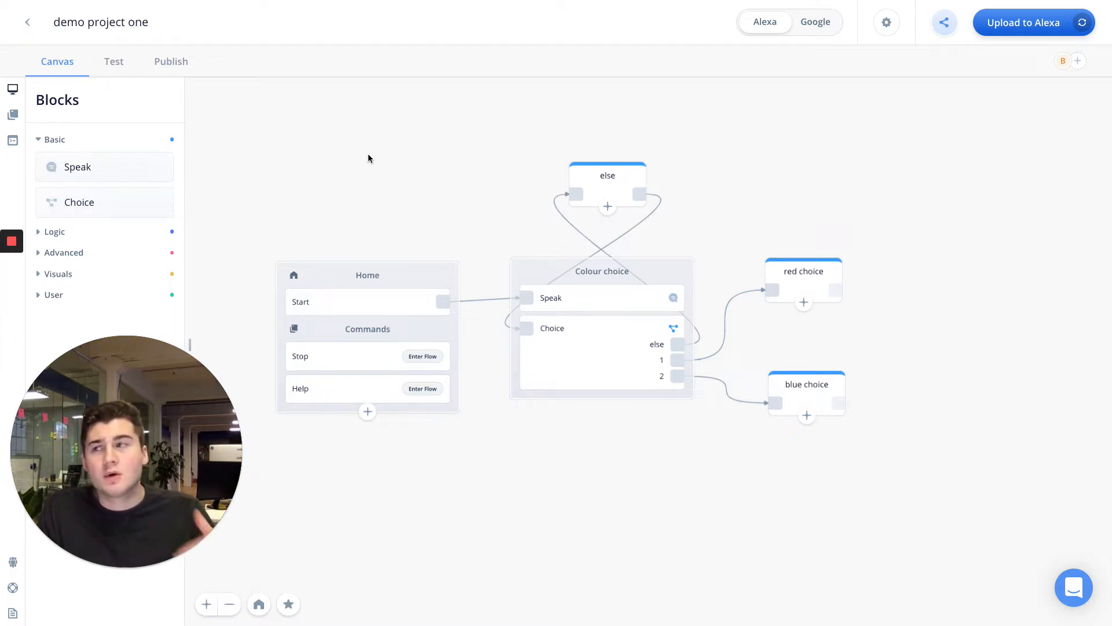
# Step: Start a test of demo project one and answer the favourite colour question with "red" by voice
pyautogui.click(114, 63)
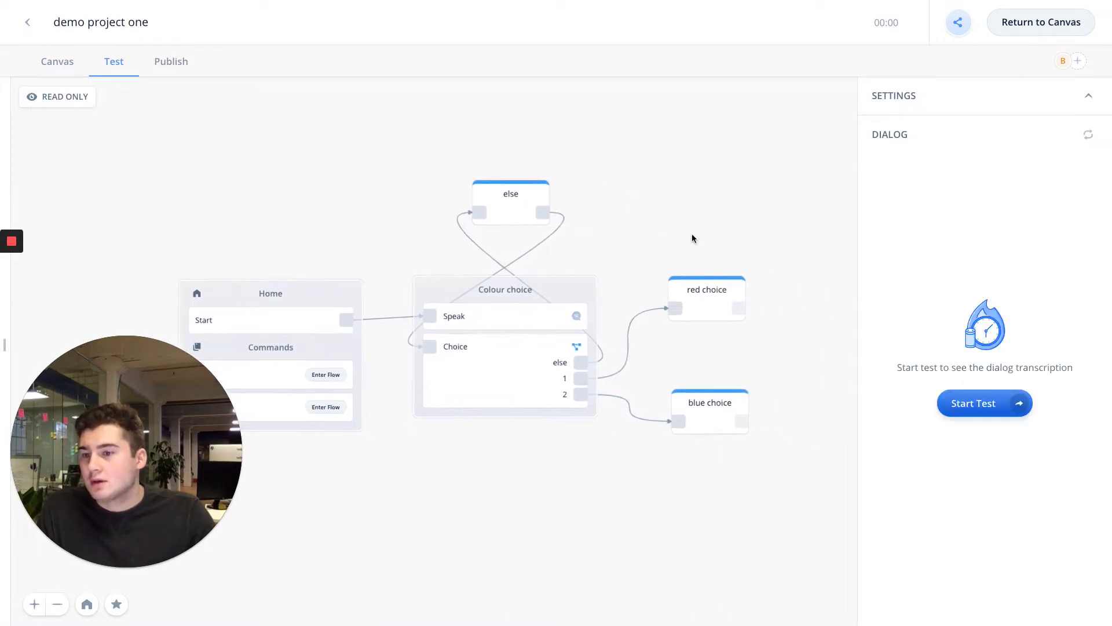
pyautogui.click(1001, 404)
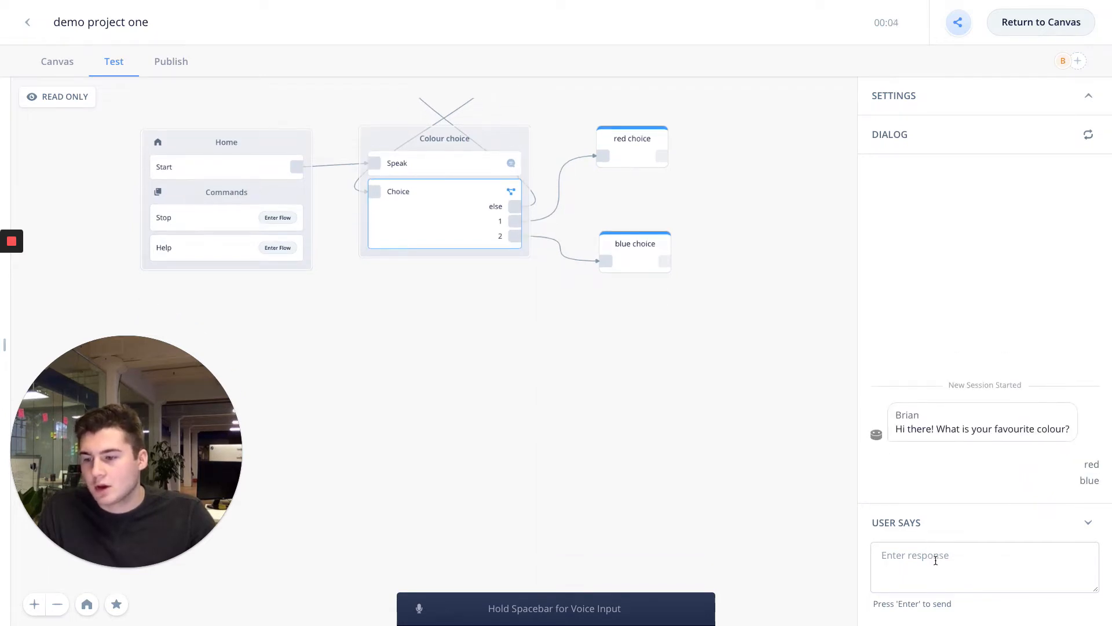
pyautogui.press('space')
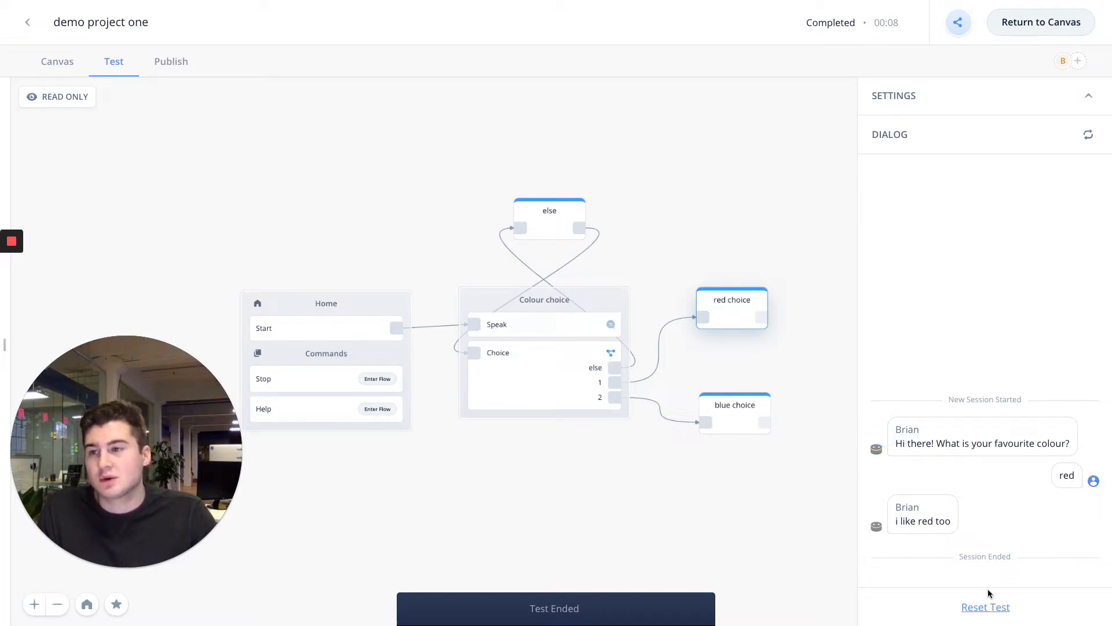
# Step: Turn on debug mode in the test settings and collapse the settings again
pyautogui.click(915, 96)
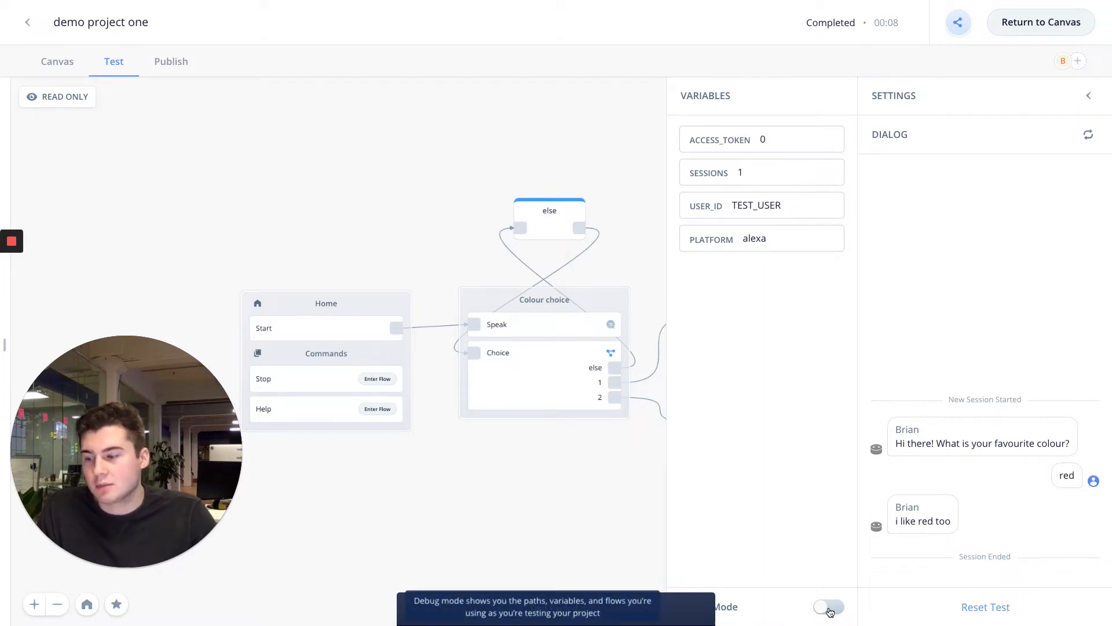
pyautogui.click(829, 607)
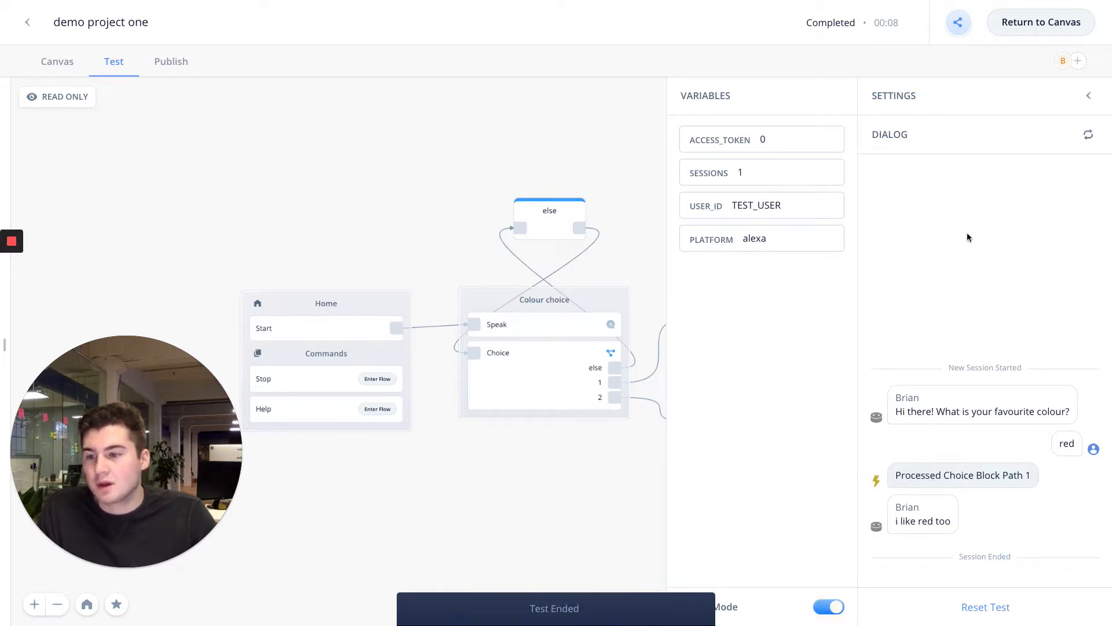
pyautogui.click(959, 100)
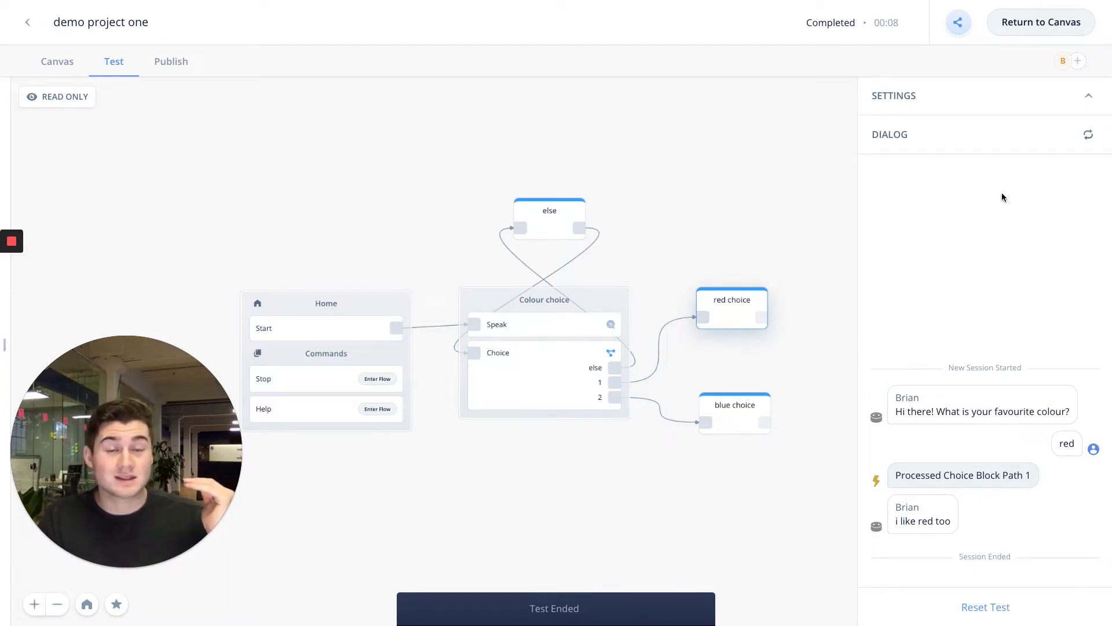
# Step: Reset the test, start it again and answer the colour question with "blue" by voice
pyautogui.click(1089, 135)
pyautogui.click(979, 416)
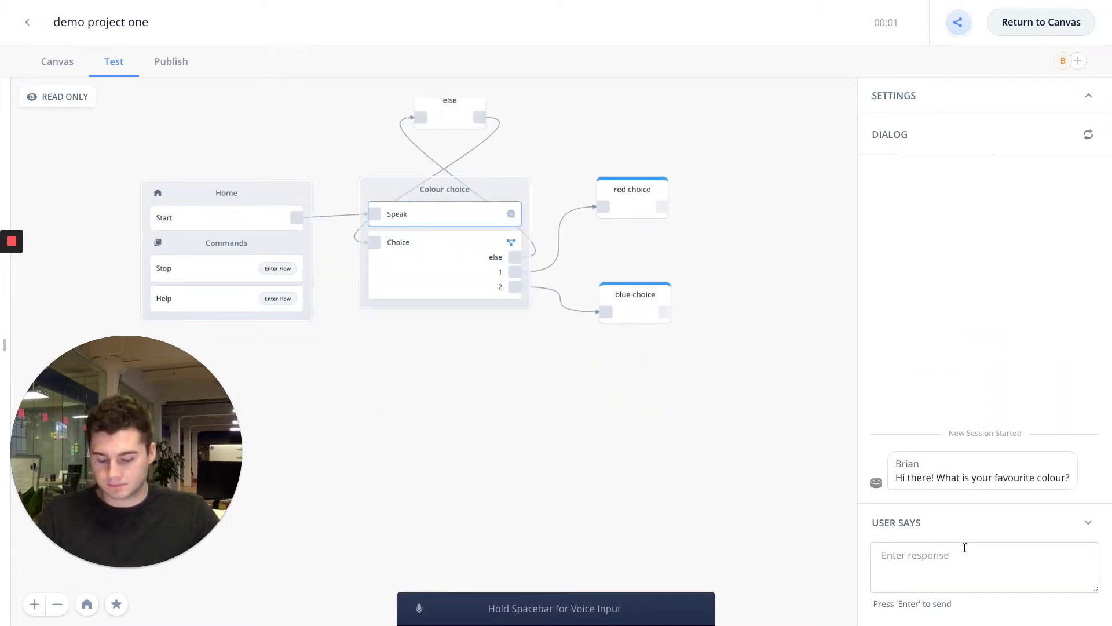
pyautogui.press('space')
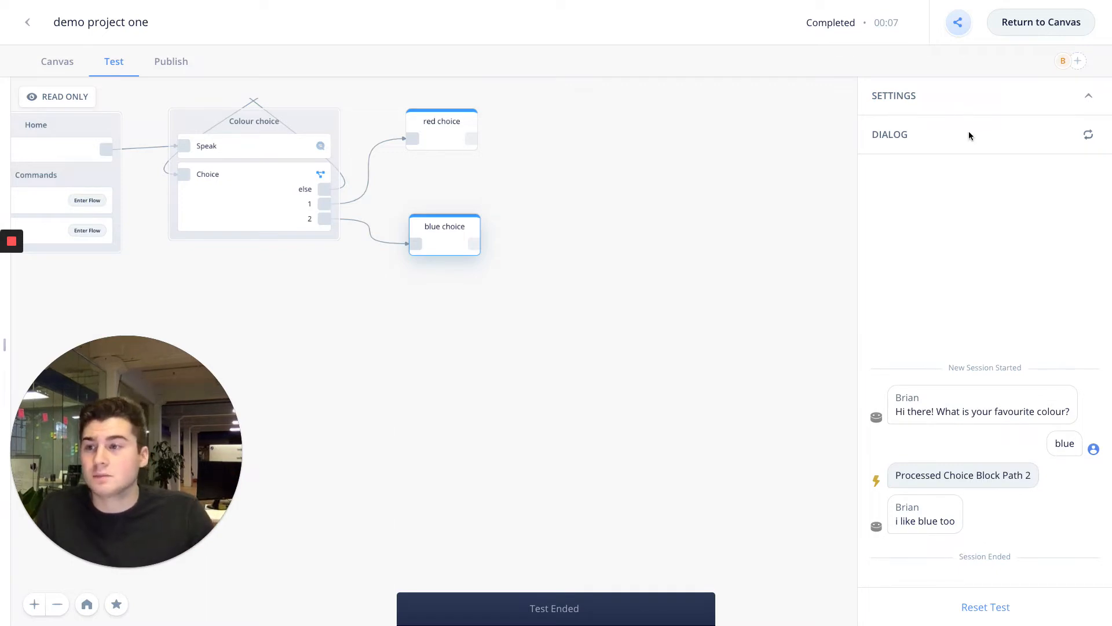
# Step: Try a value of 2 for the sessions test variable, restore it to 1 and close the settings
pyautogui.click(899, 98)
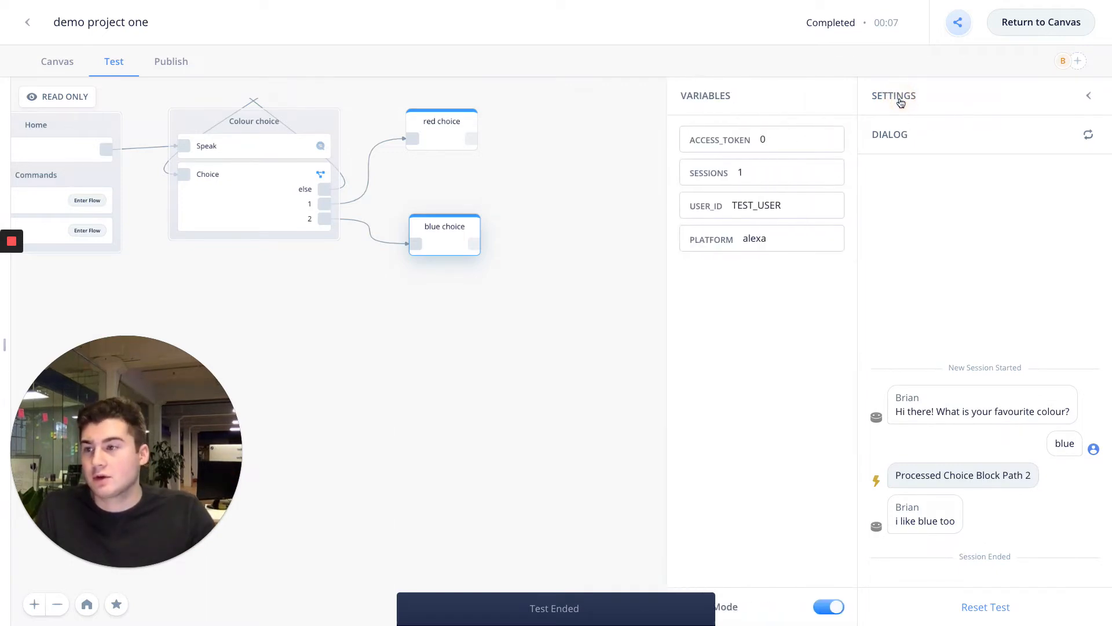
pyautogui.click(786, 172)
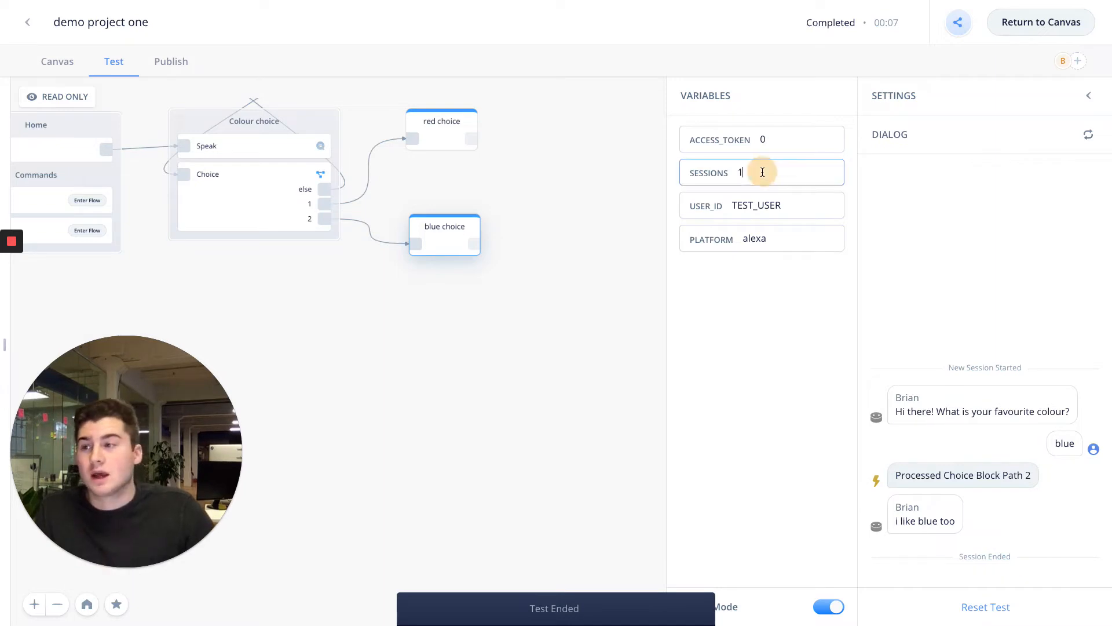
pyautogui.press('BackSpace')
pyautogui.write('2')
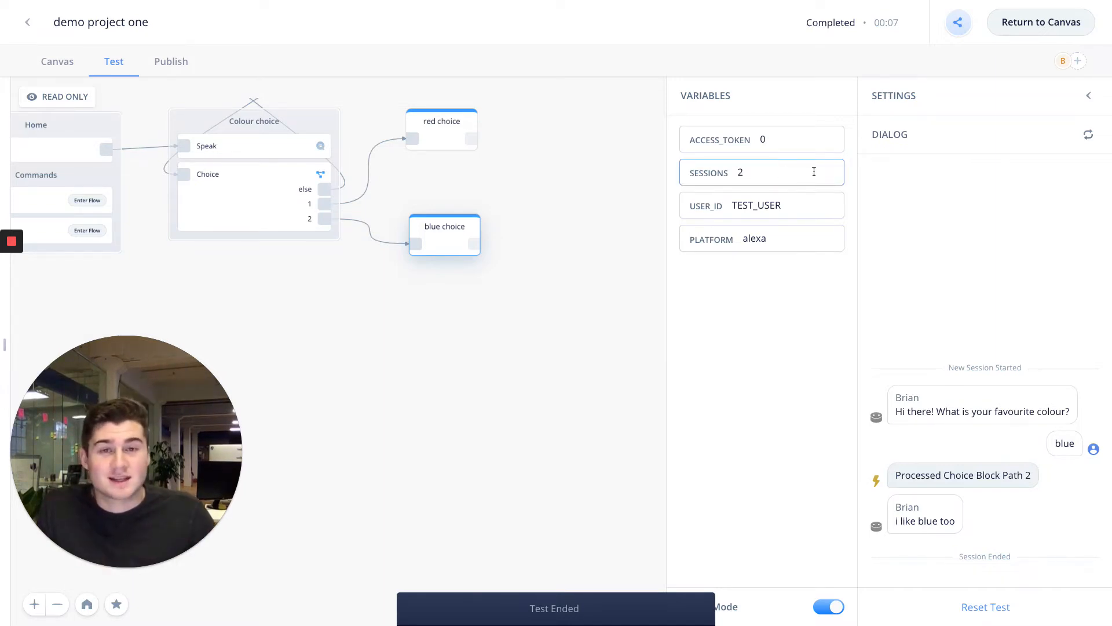
pyautogui.press('BackSpace')
pyautogui.write('1')
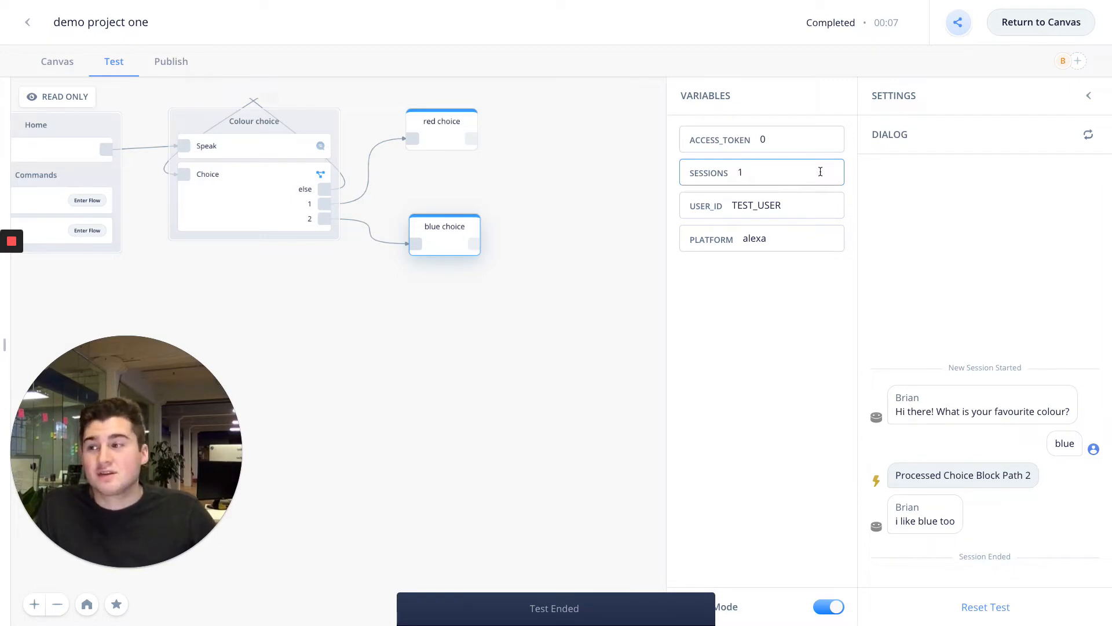
pyautogui.click(947, 103)
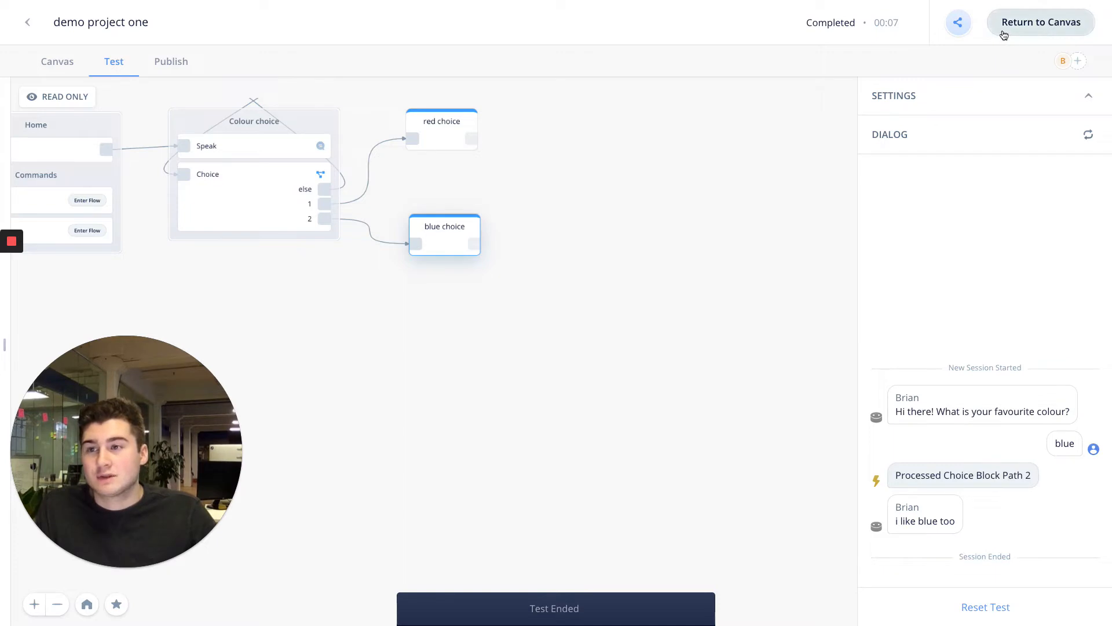
# Step: Copy the project's shareable test link and open it in a new browser tab
pyautogui.click(956, 25)
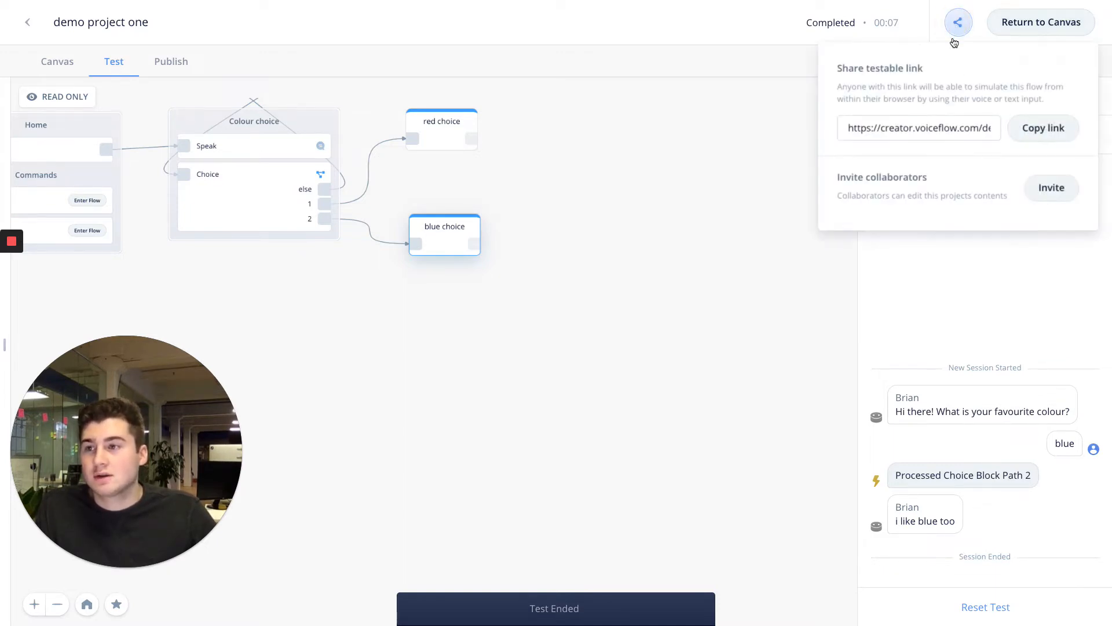
pyautogui.click(1035, 132)
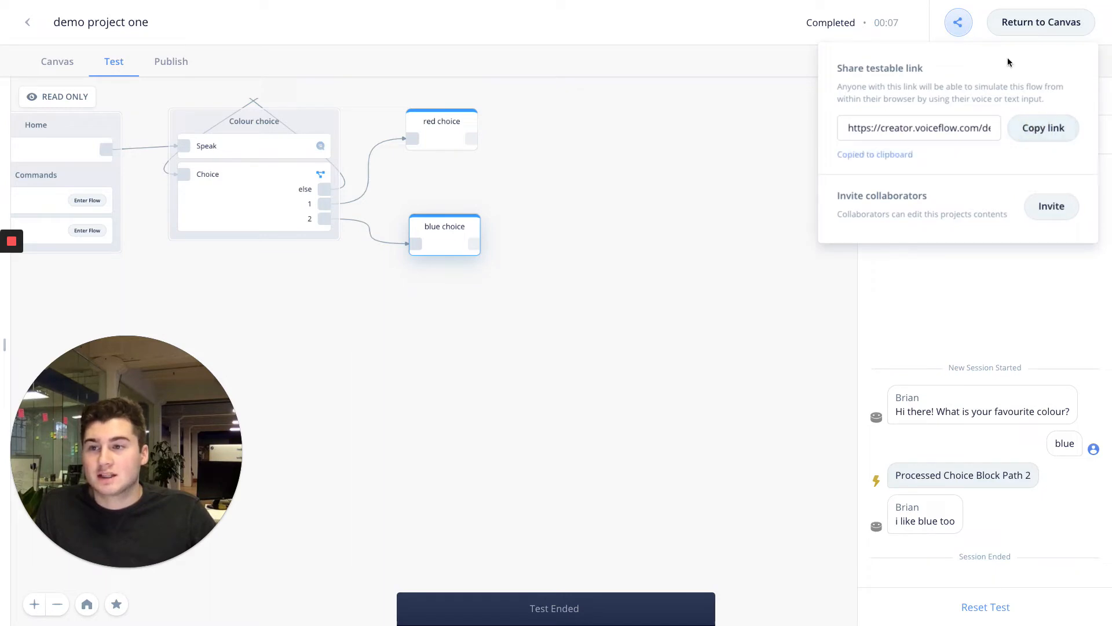
pyautogui.press('super+shift+f')
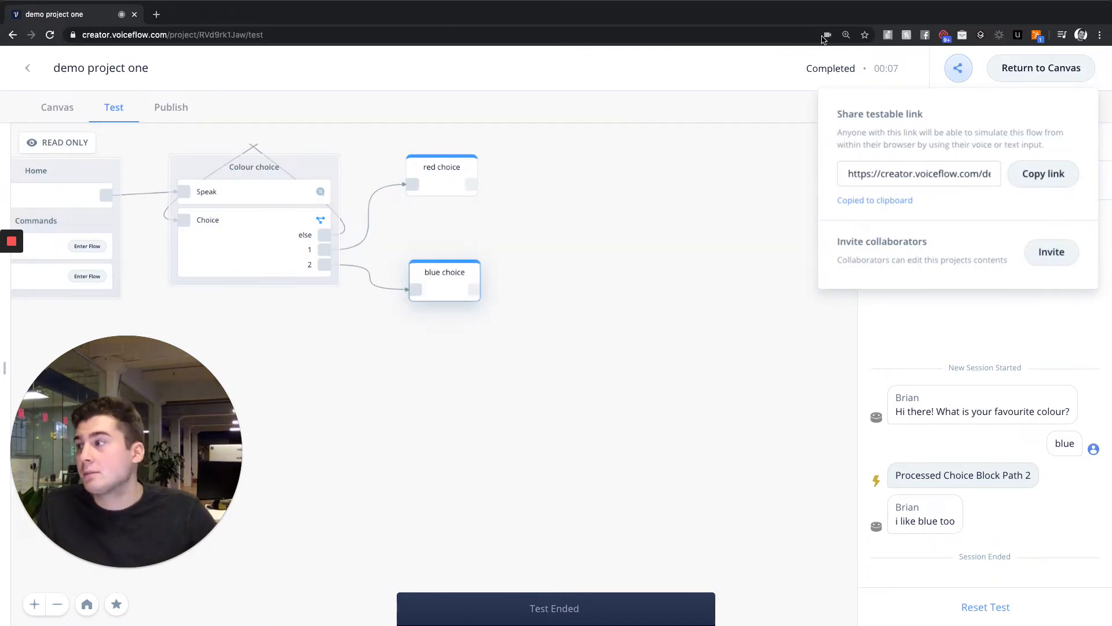
pyautogui.click(158, 15)
pyautogui.hotkey('ctrl', 'v')
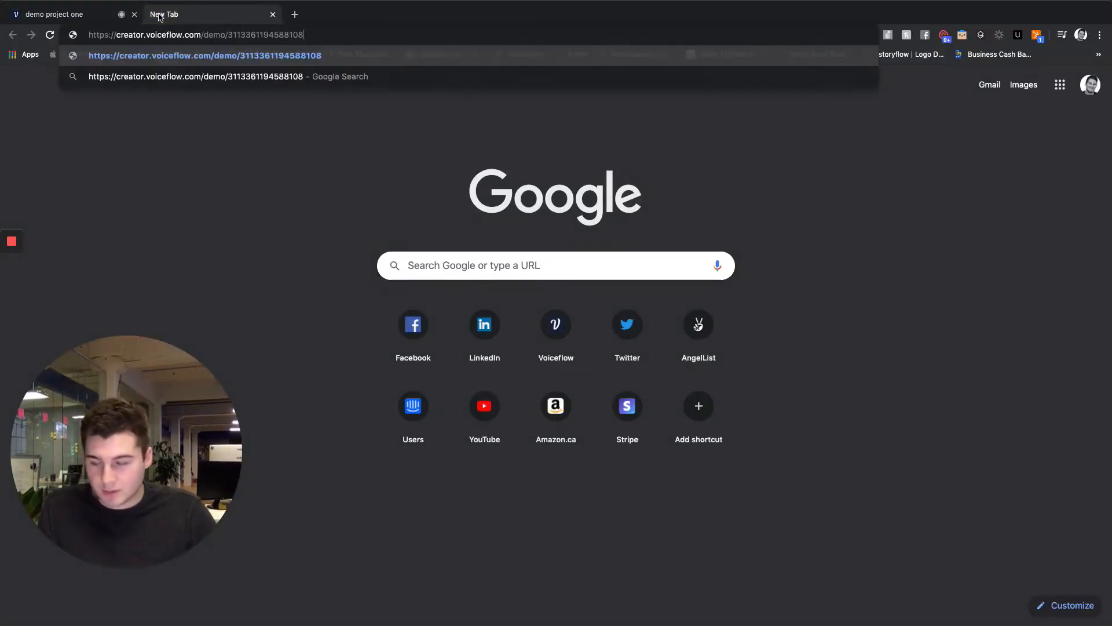
pyautogui.write('\\')
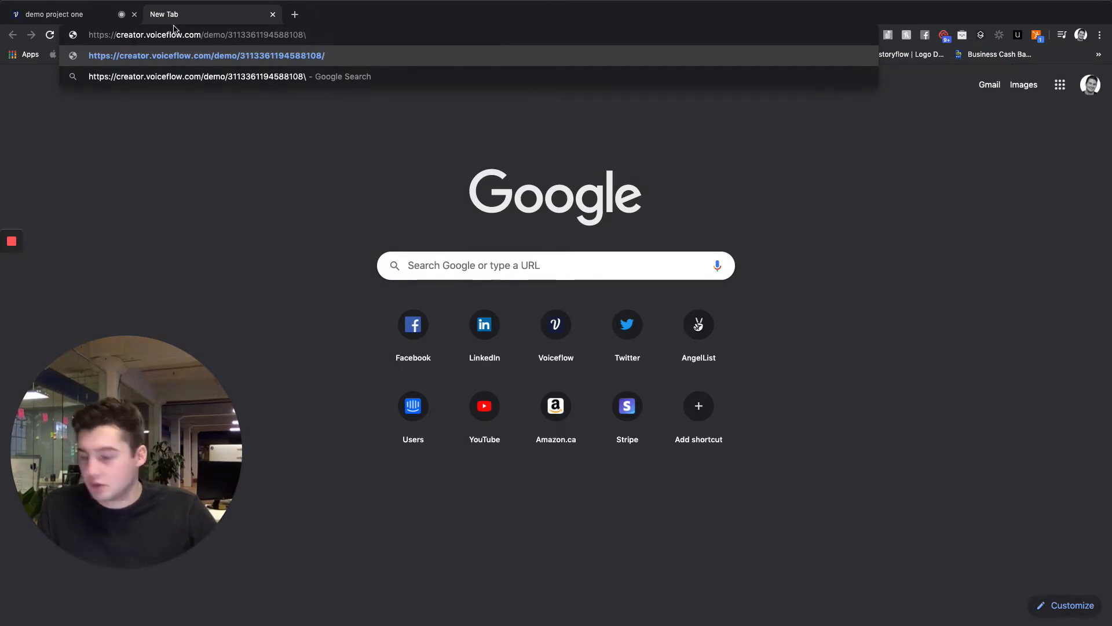
pyautogui.press('BackSpace')
pyautogui.press('Return')
# Step: Go back to the project's browser tab, exit to the workspace dashboard and reload the page
pyautogui.click(95, 14)
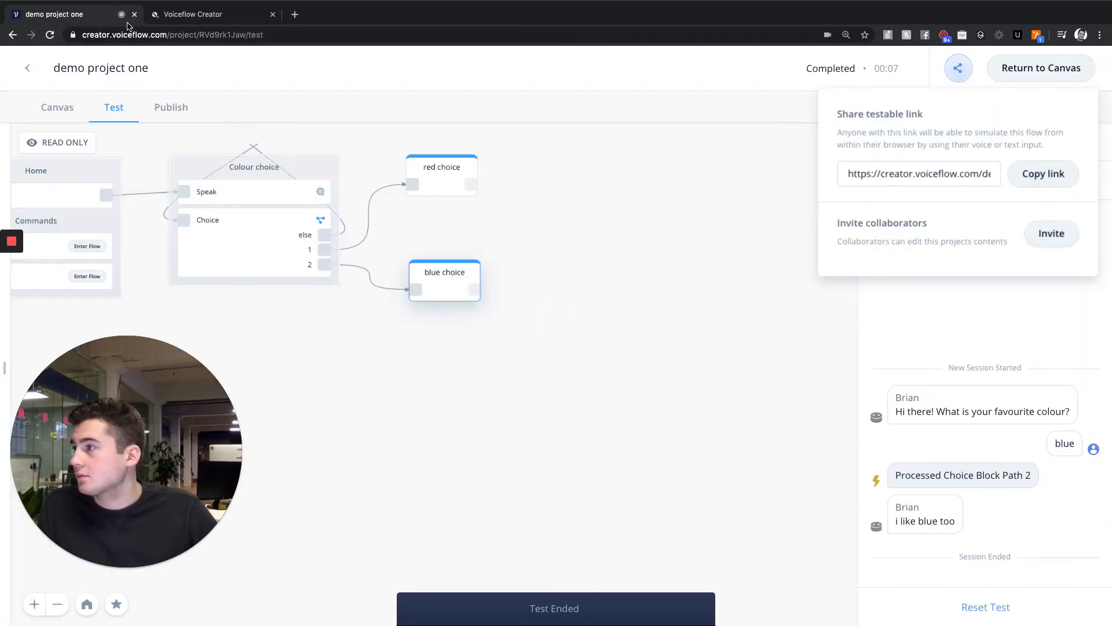
pyautogui.click(27, 68)
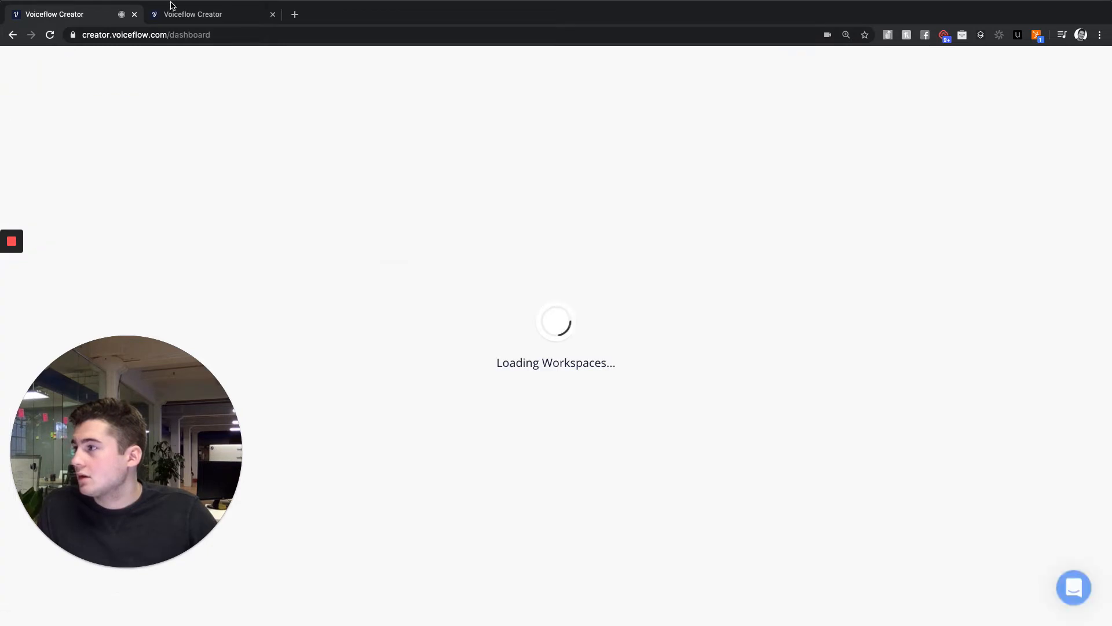
pyautogui.click(50, 34)
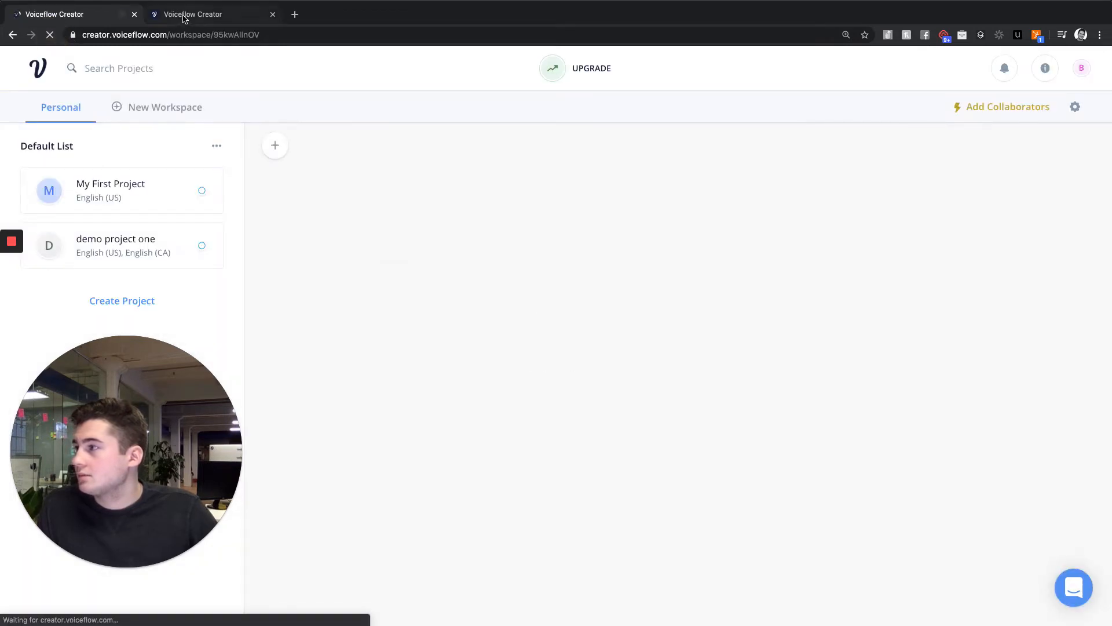
# Step: Run the test on the shared demo page and answer the colour question with "red" by voice
pyautogui.click(183, 16)
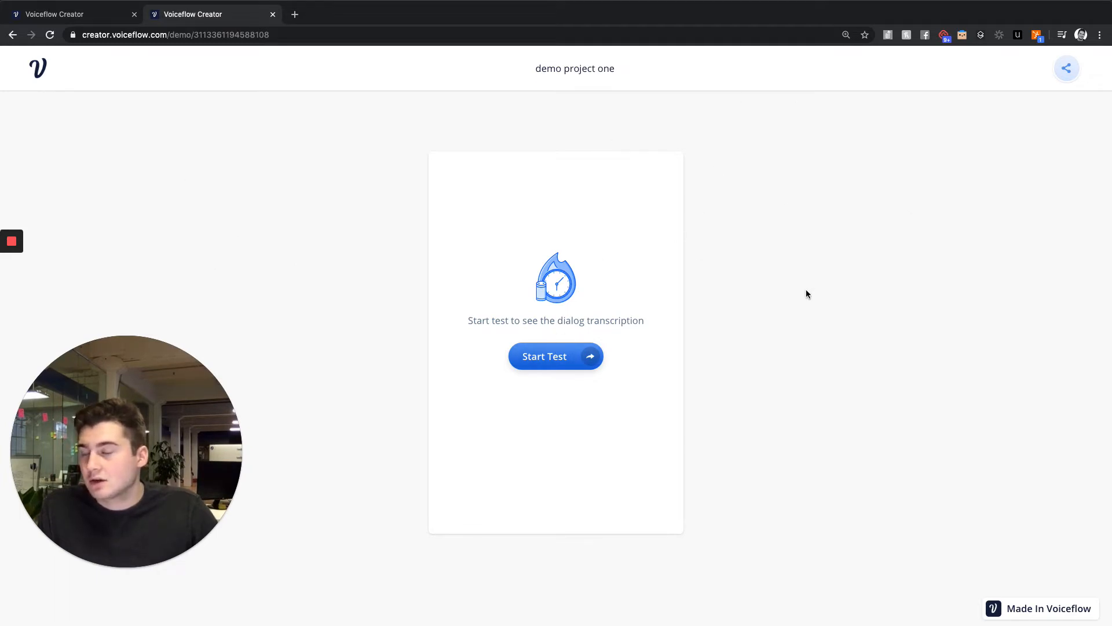
pyautogui.click(554, 355)
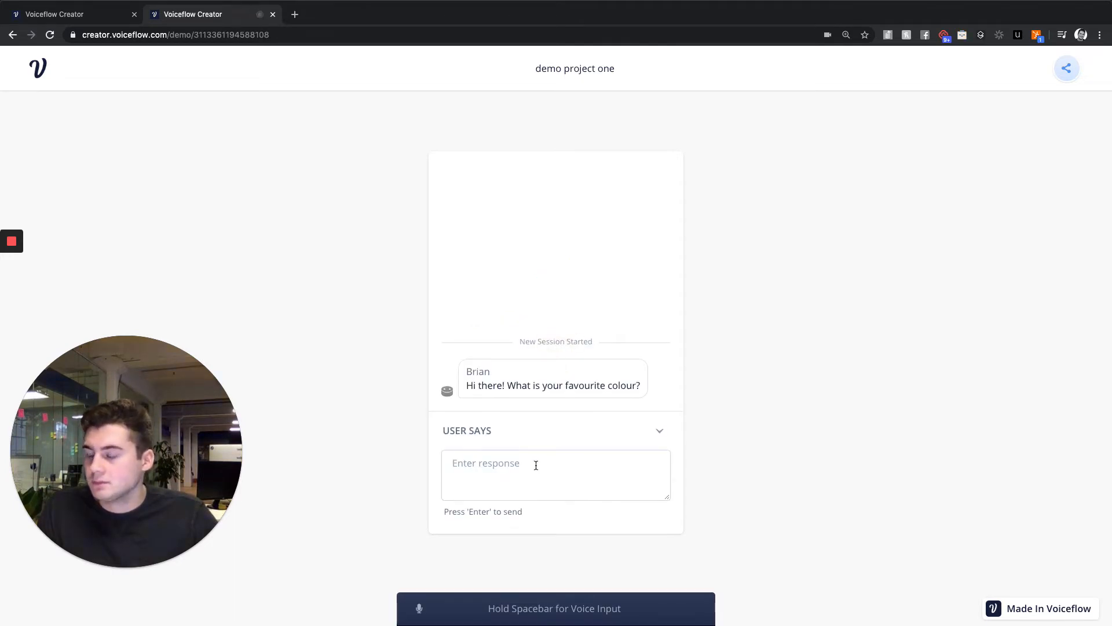
pyautogui.press('space')
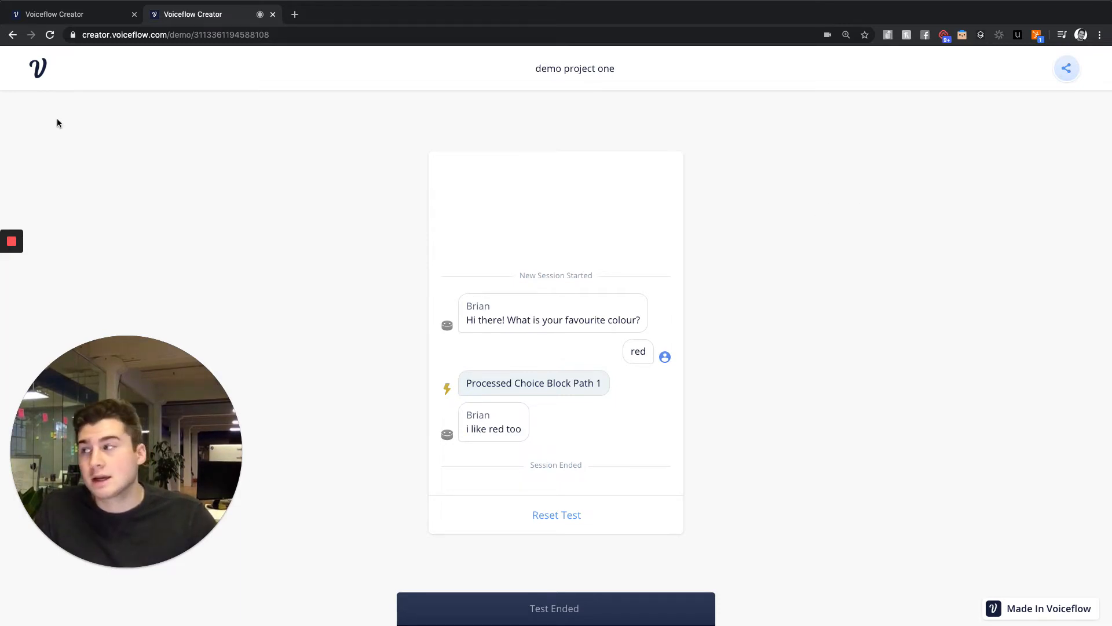
# Step: Close the shared demo tab and reopen demo project one from the workspace dashboard
pyautogui.click(69, 15)
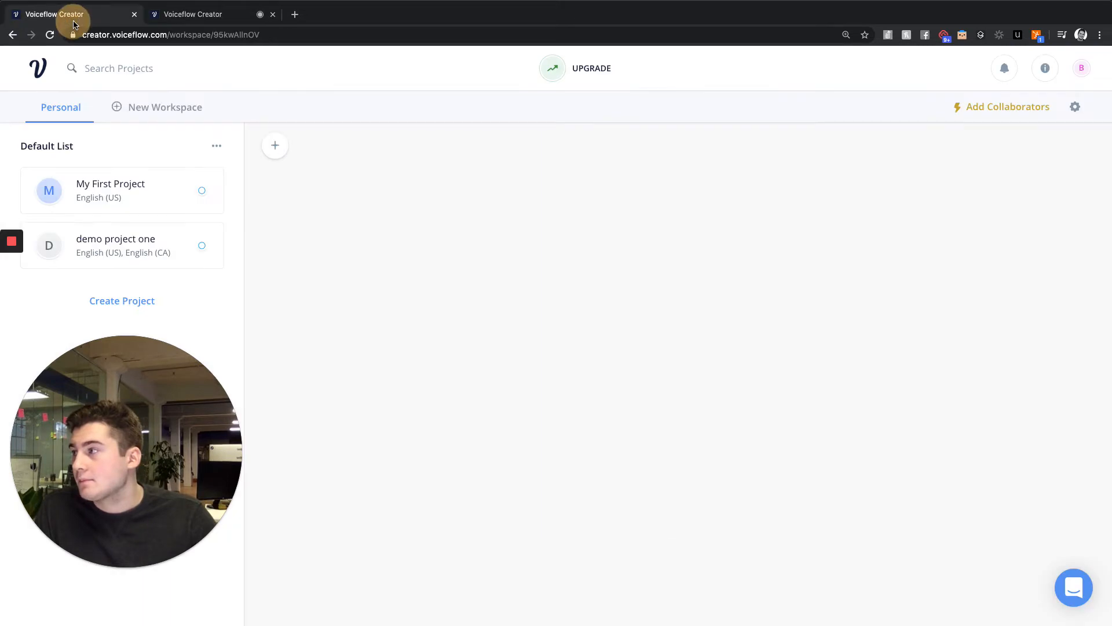
pyautogui.click(273, 14)
pyautogui.click(150, 252)
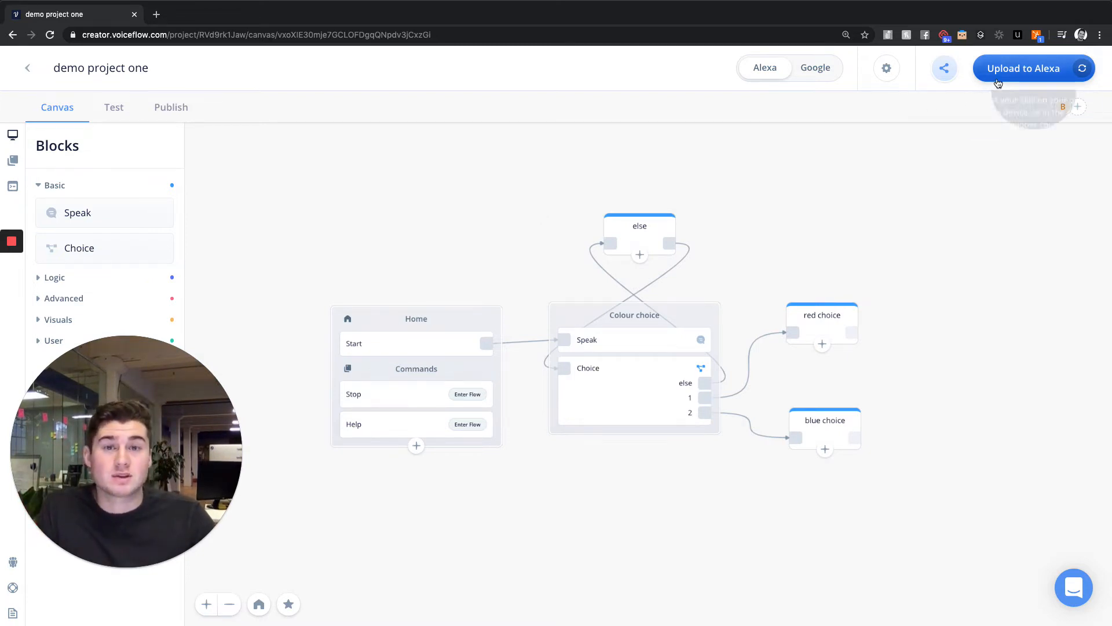
# Step: Request the upload of the project to Alexa and choose to connect an Amazon developer account
pyautogui.hscroll(-1, 917, 184)
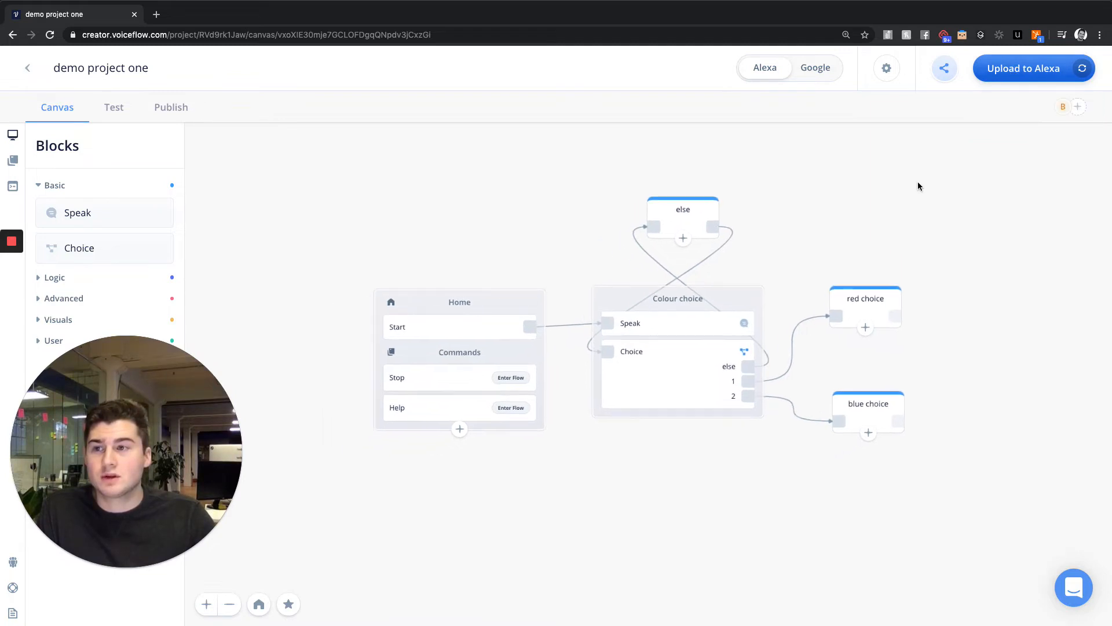
pyautogui.click(1030, 76)
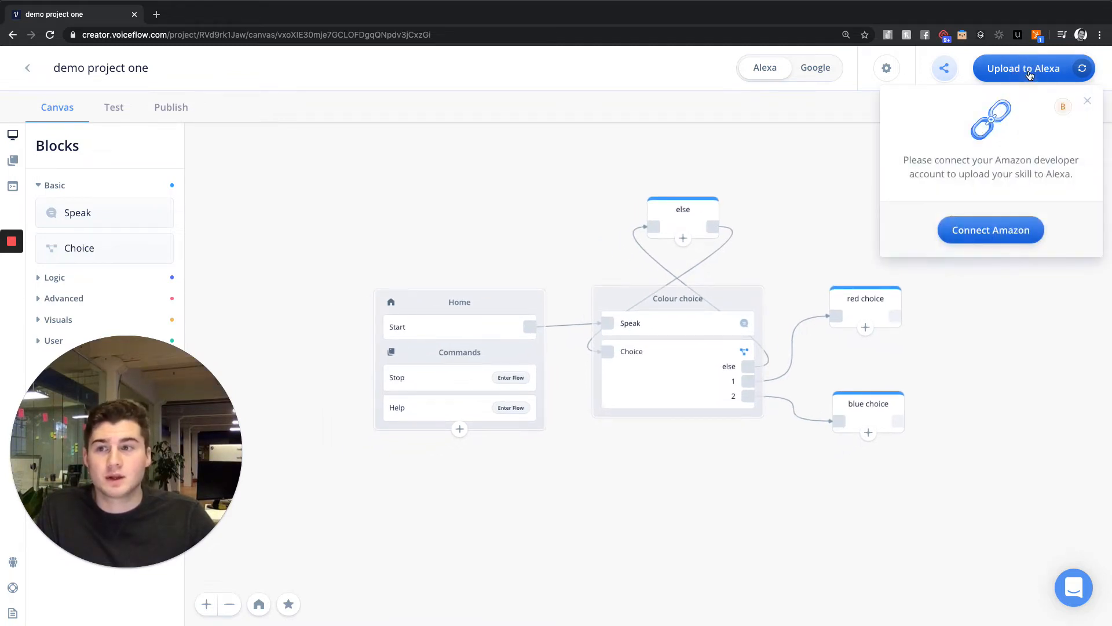
pyautogui.click(1001, 232)
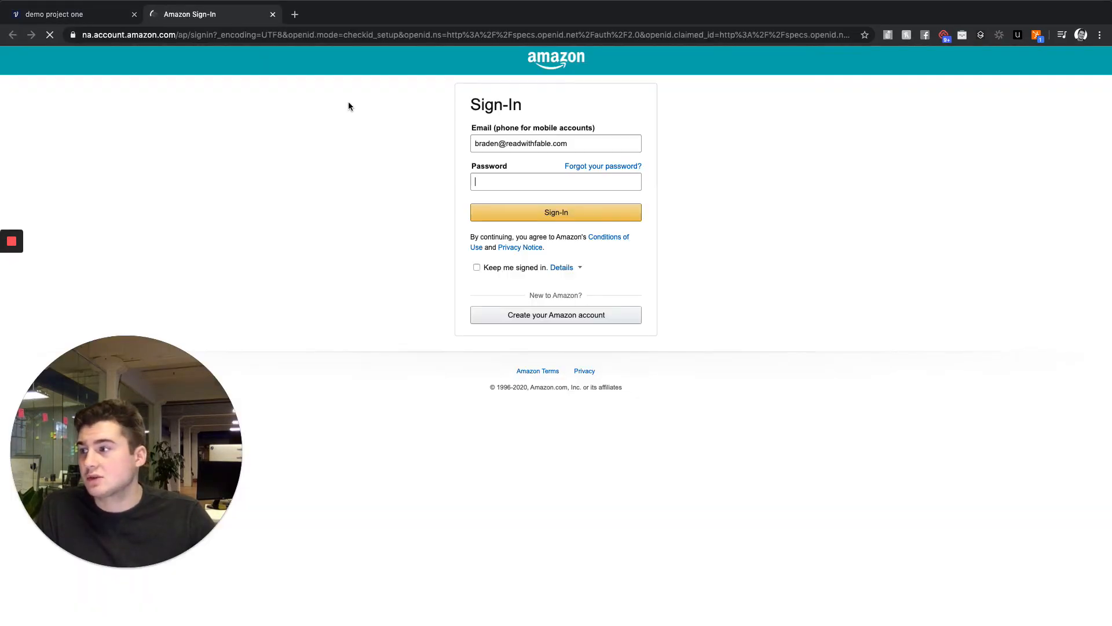
# Step: Fill in the saved Amazon account password and sign in so the project uploads to Alexa
pyautogui.click(492, 181)
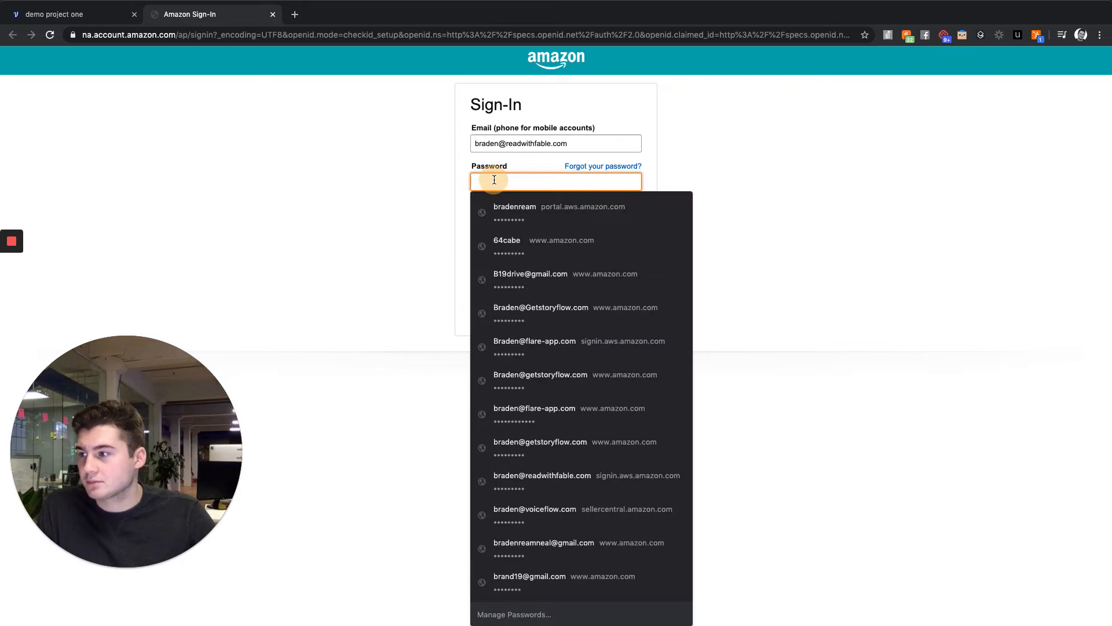
pyautogui.click(568, 477)
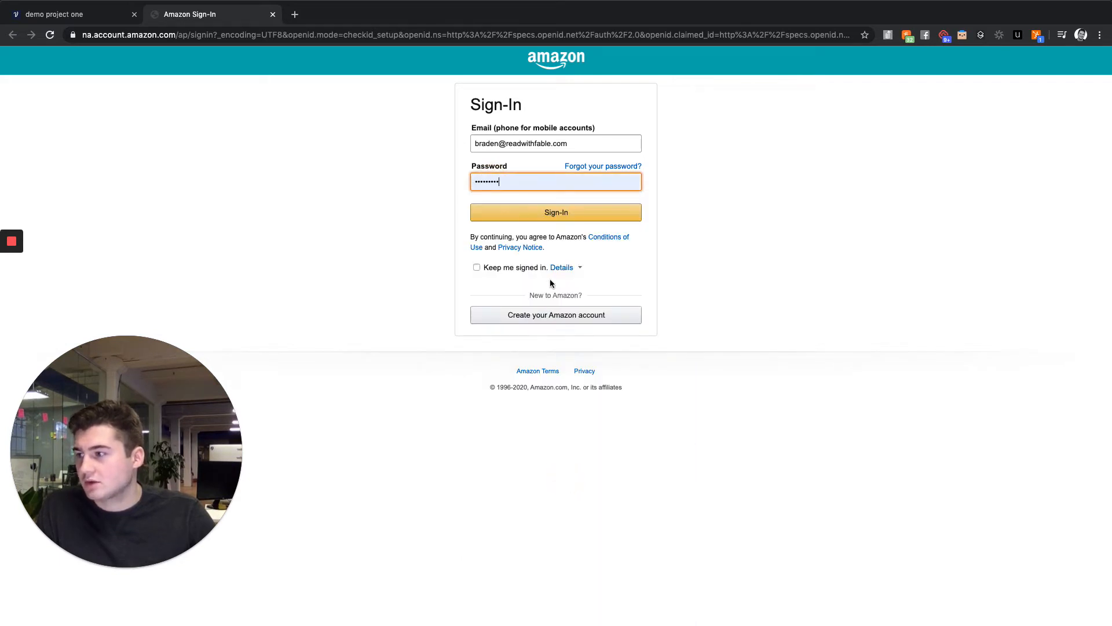
pyautogui.click(606, 217)
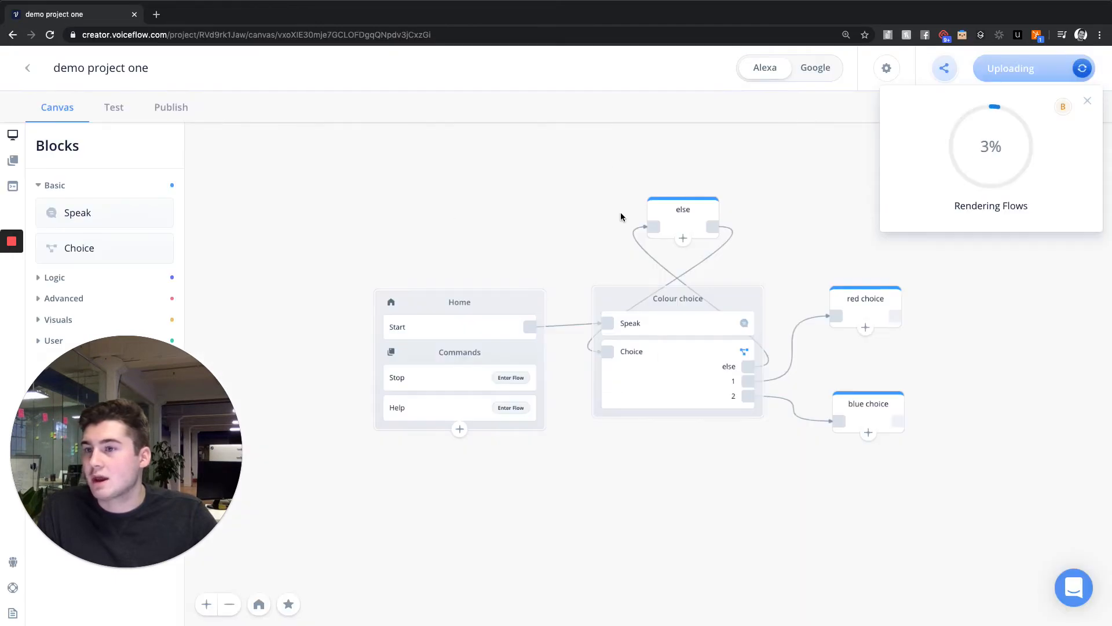
pyautogui.hscroll(1, 697, 226)
pyautogui.hscroll(-1, 697, 226)
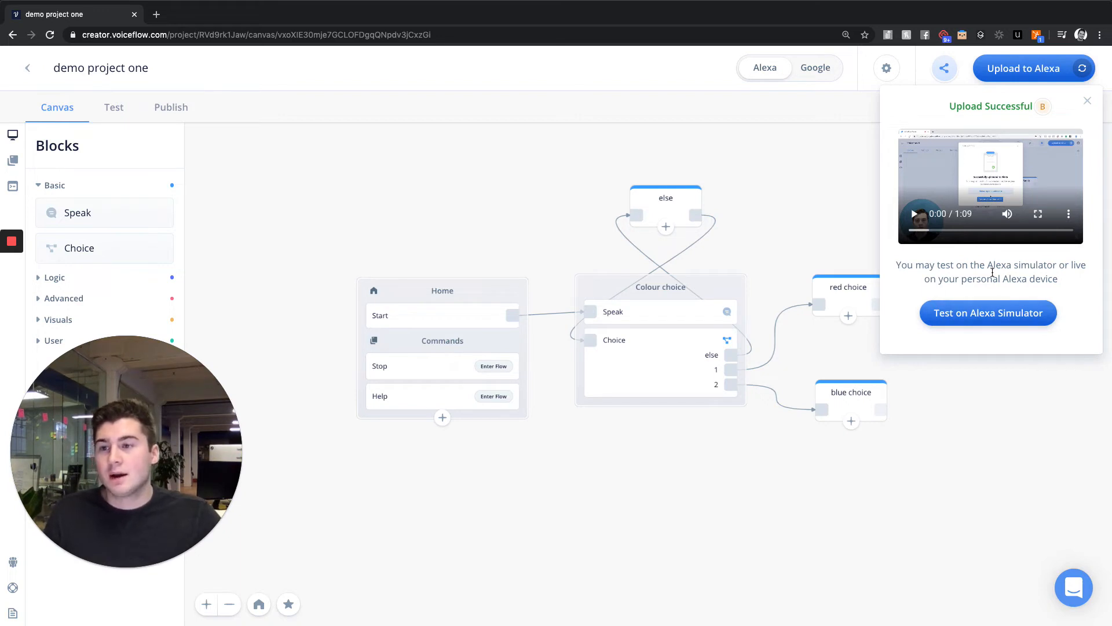
# Step: Launch the skill in the Alexa simulator with "open demo project one" and answer the colour question with "red"
pyautogui.click(986, 318)
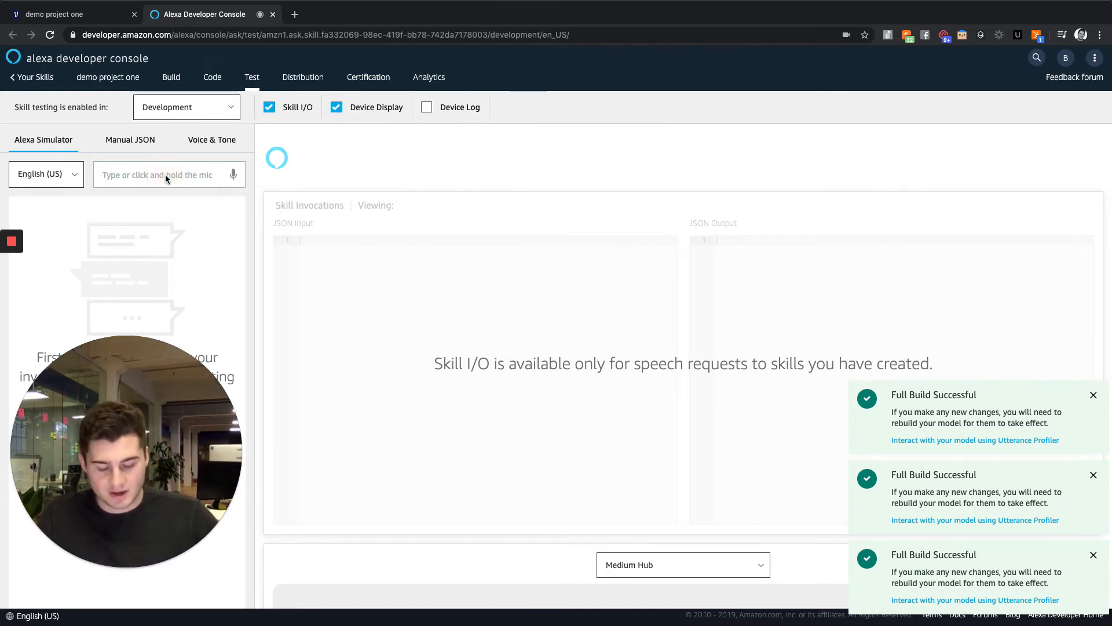
pyautogui.write('open ')
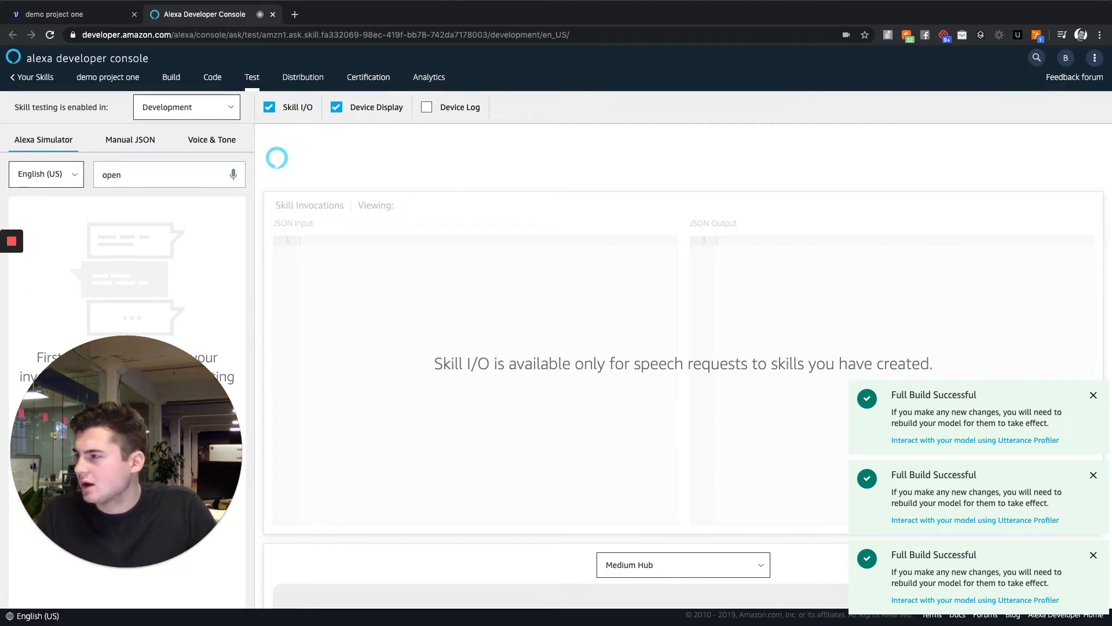
pyautogui.write('demo project one')
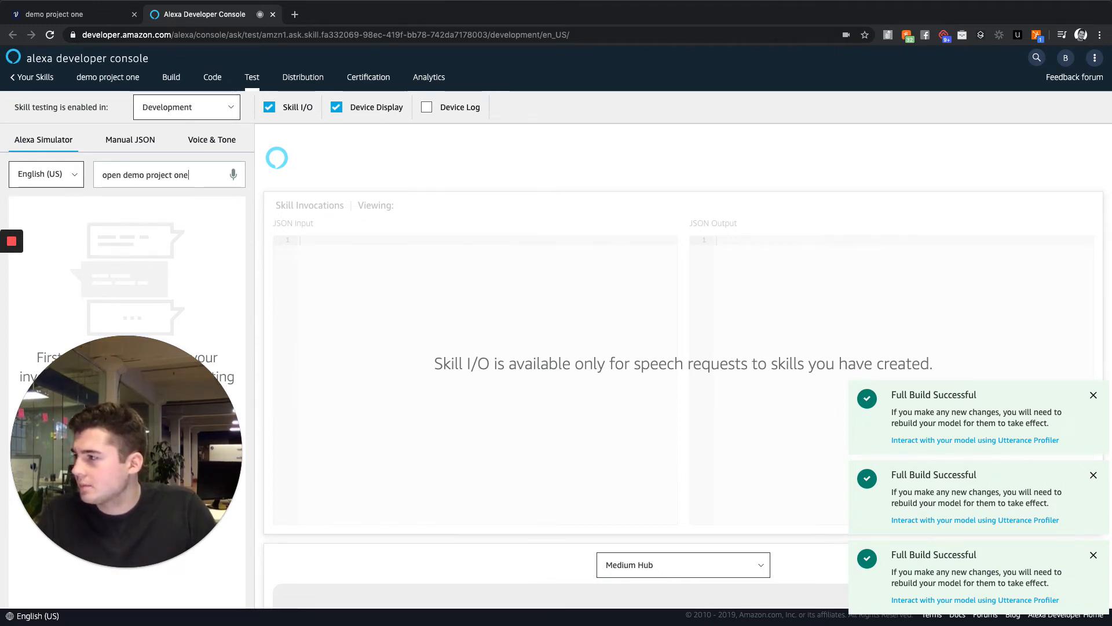
pyautogui.press('Return')
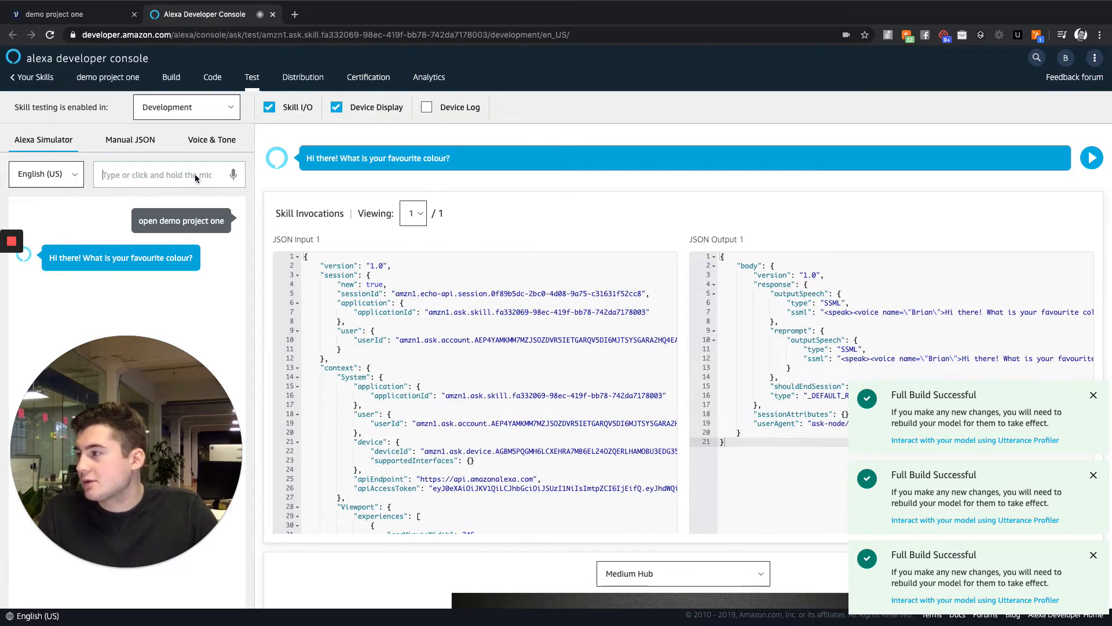
pyautogui.write('red')
pyautogui.press('Return')
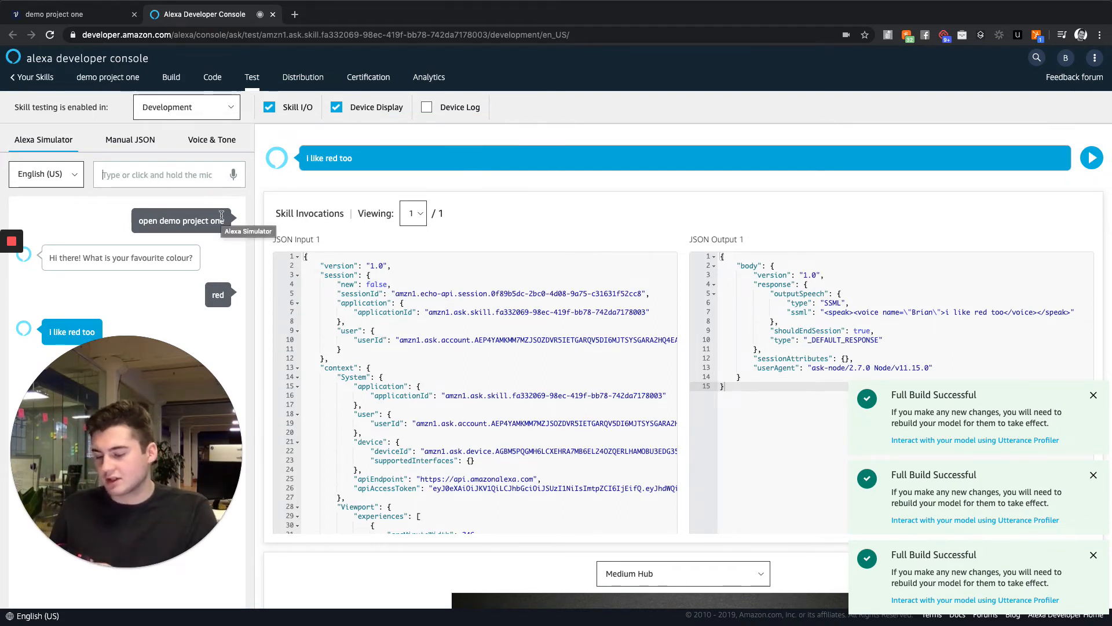
# Step: Return to the demo project one canvas in Voiceflow and dismiss the upload notice
pyautogui.click(63, 15)
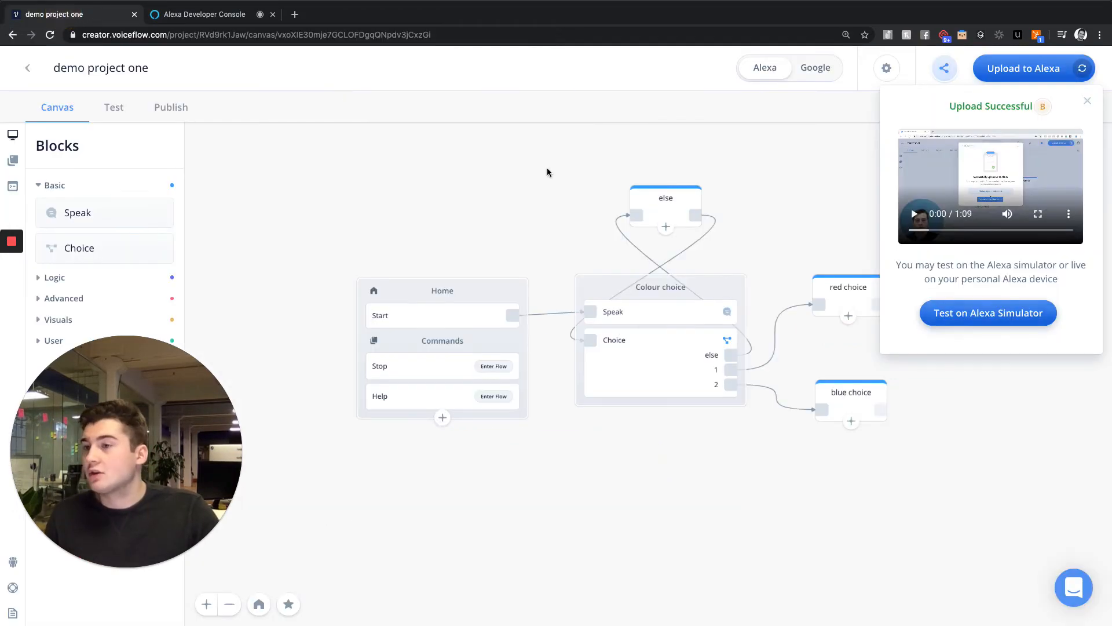
pyautogui.click(1087, 100)
pyautogui.hscroll(-2, 915, 208)
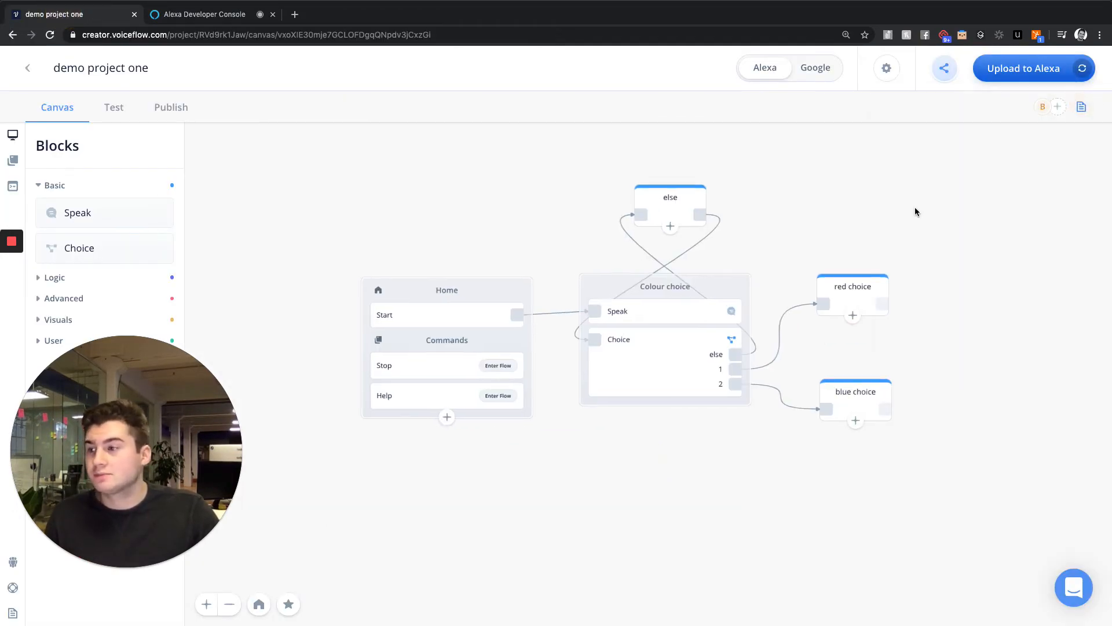
pyautogui.scroll(1, 916, 211)
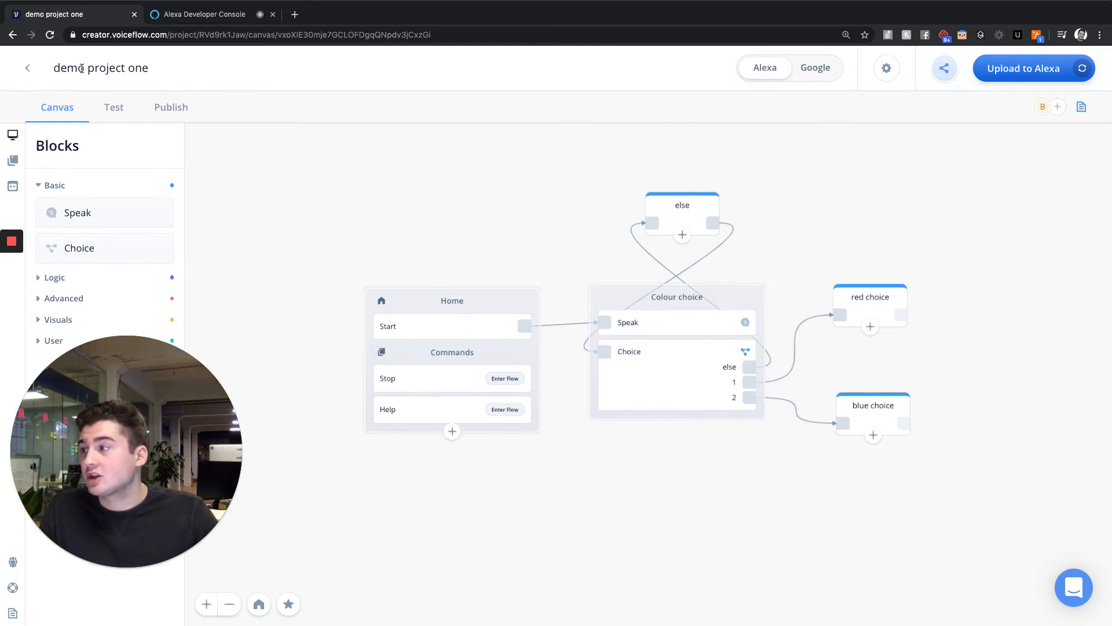
# Step: Examine the invocation name in the project settings, and close the settings without changing it
pyautogui.click(880, 74)
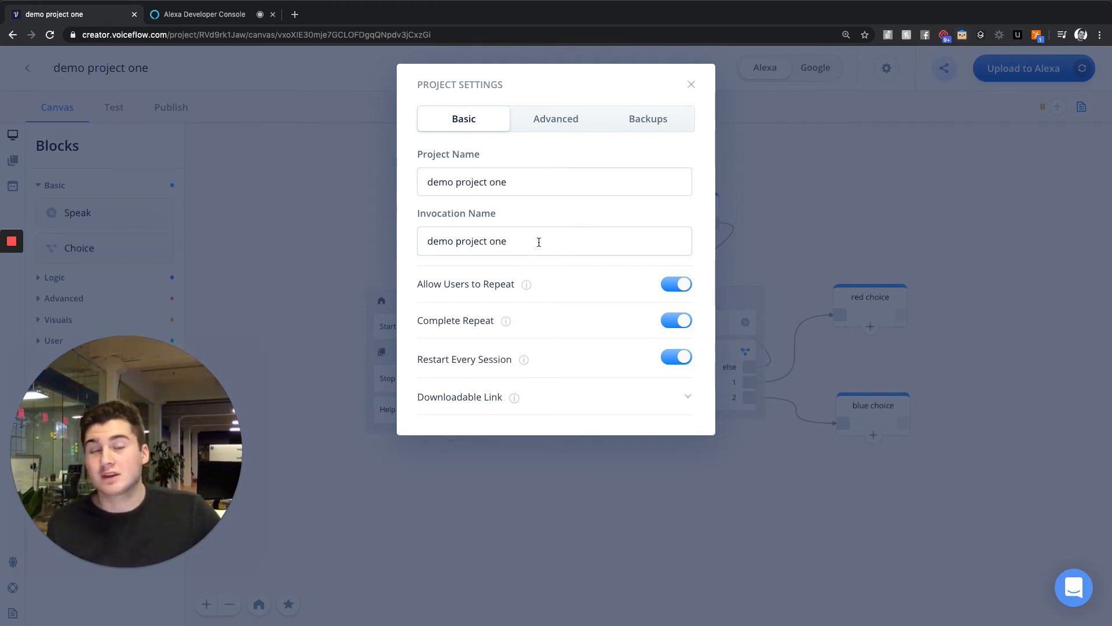
pyautogui.click(539, 242)
pyautogui.moveTo(539, 242); pyautogui.dragTo(427, 242)
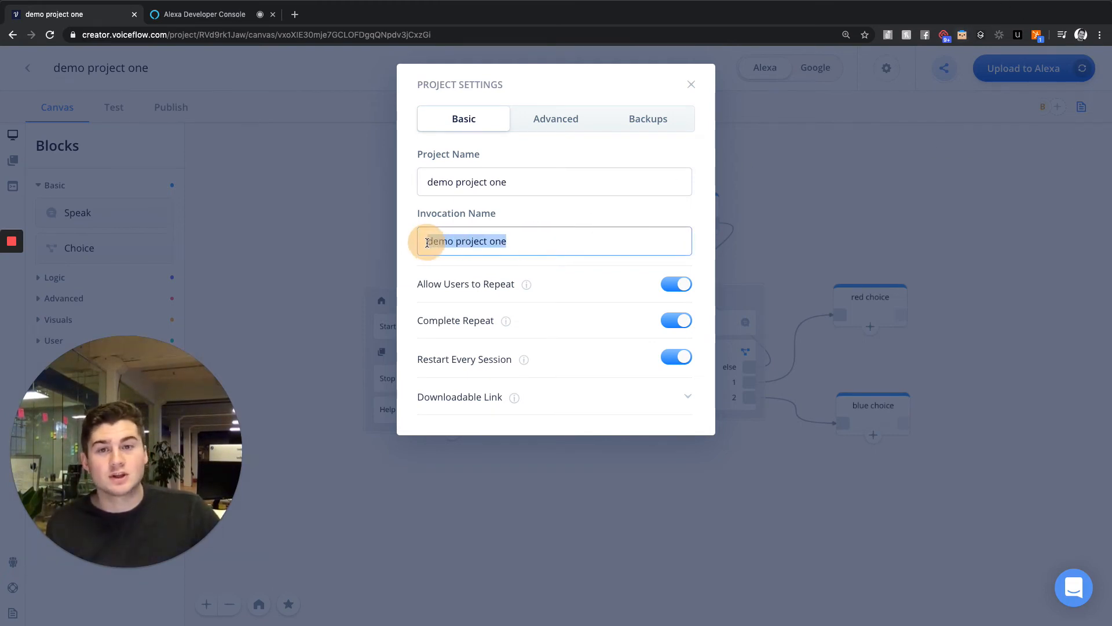
pyautogui.click(462, 243)
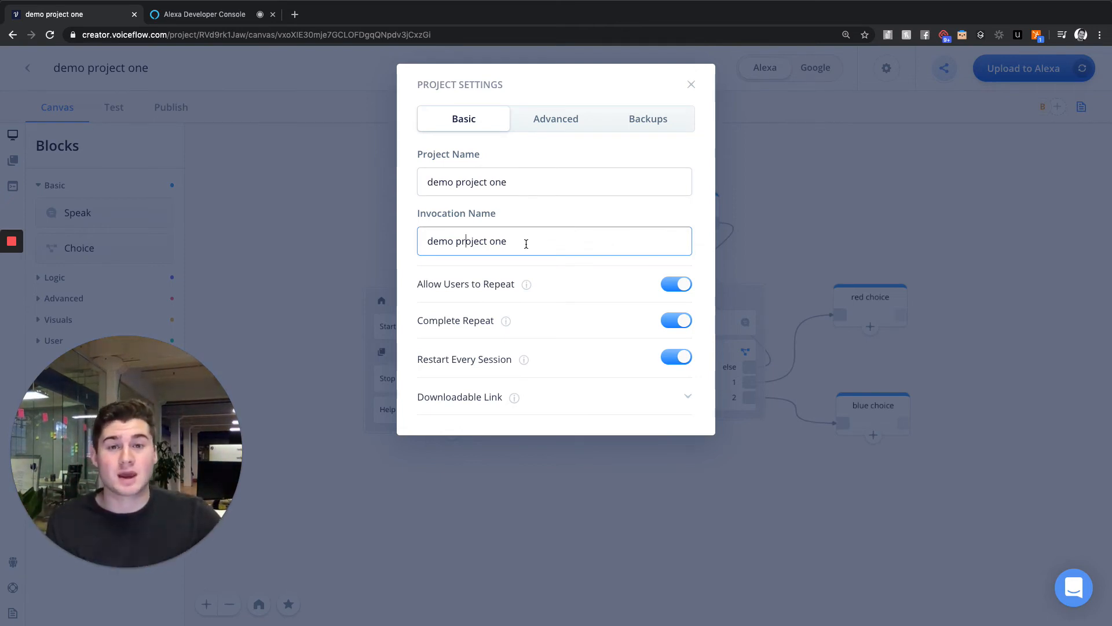
pyautogui.click(528, 242)
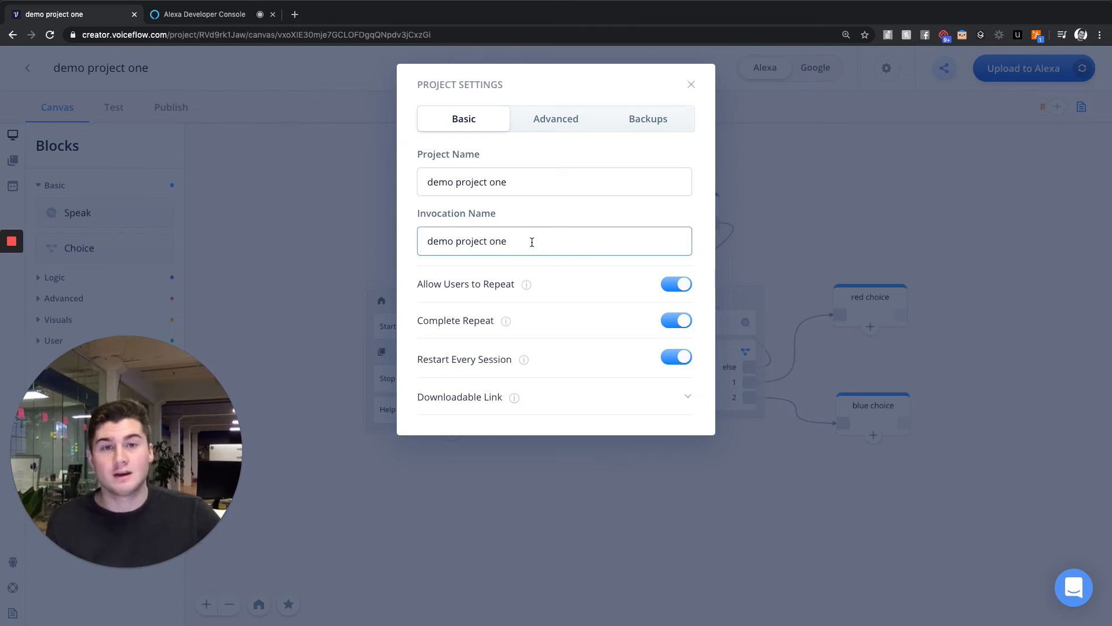
pyautogui.click(691, 86)
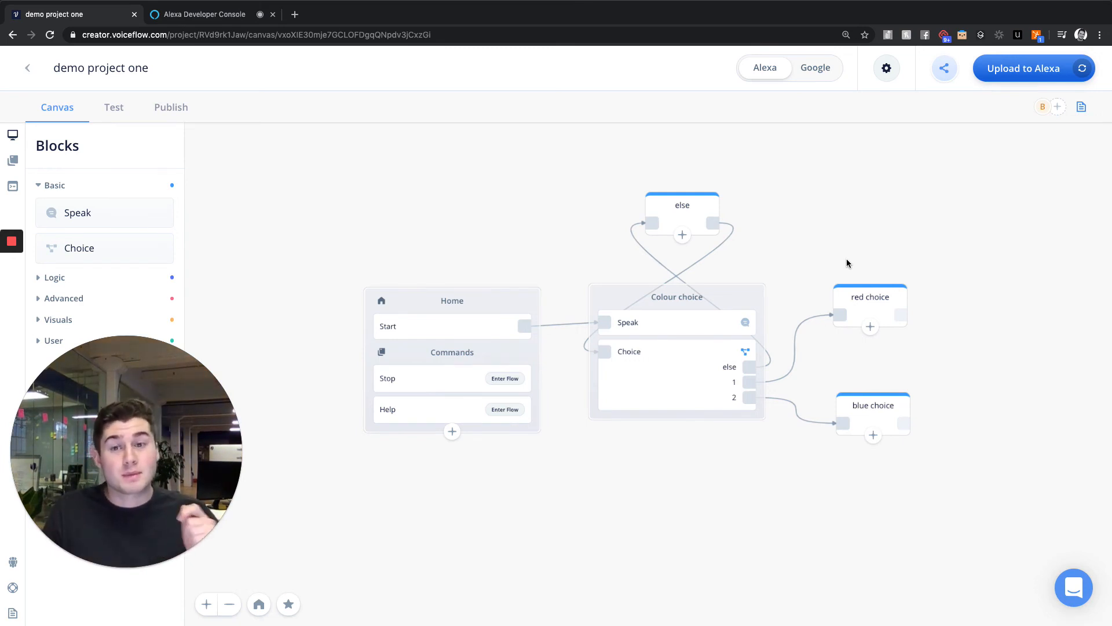
# Step: Replace the blue choice block's spoken text with "blue is way way better than red!"
pyautogui.moveTo(846, 262); pyautogui.dragTo(749, 267)
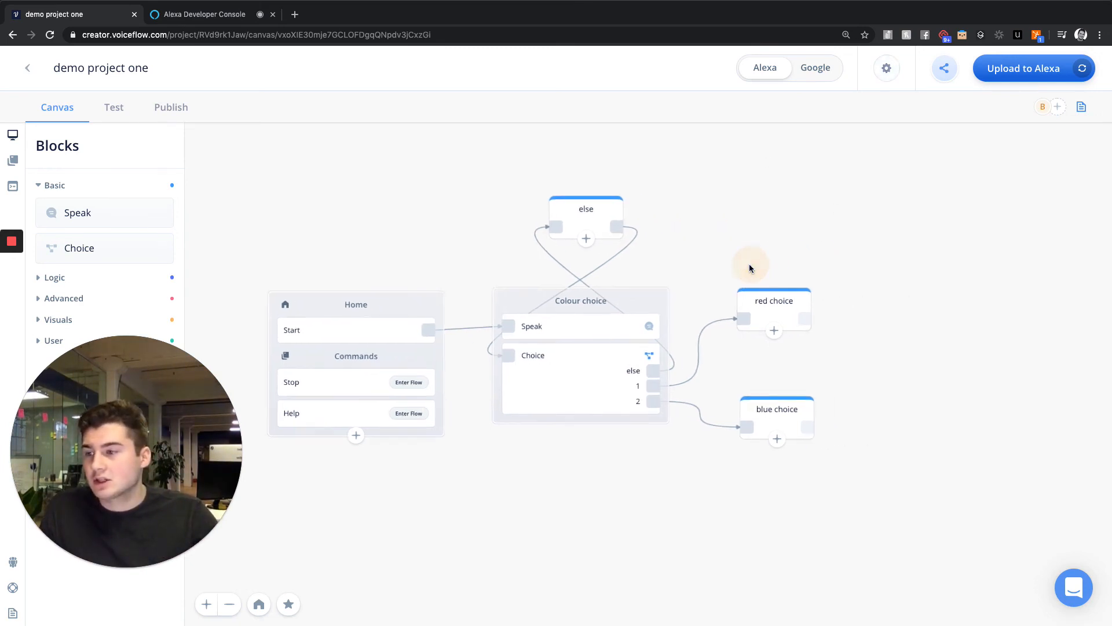
pyautogui.click(783, 420)
pyautogui.moveTo(950, 229); pyautogui.dragTo(869, 235)
pyautogui.write('blue is wa')
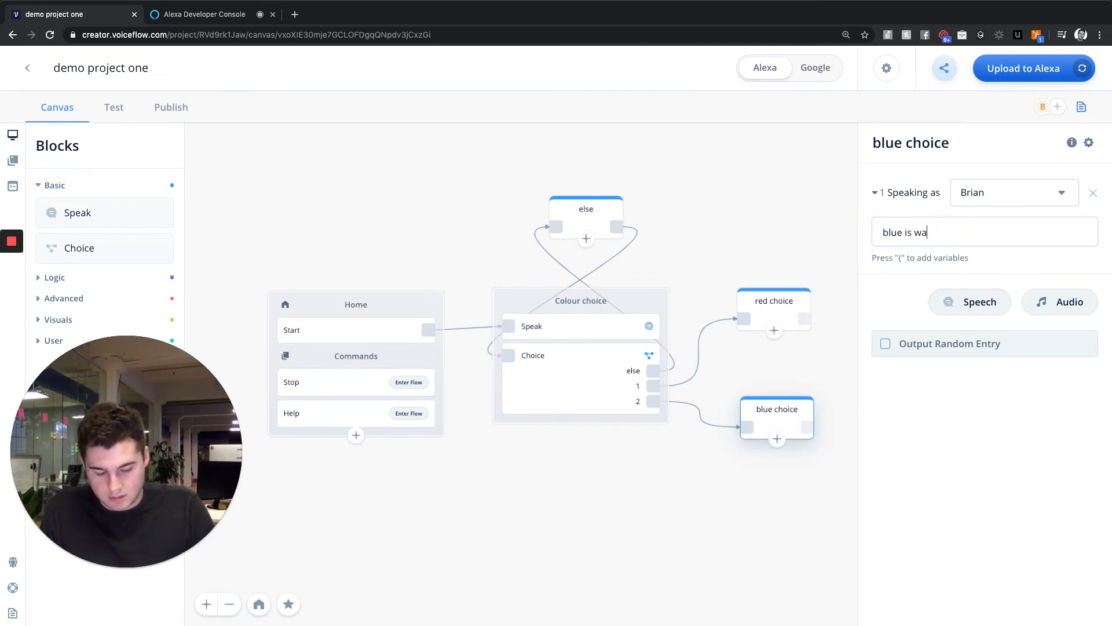
pyautogui.write('y way bett')
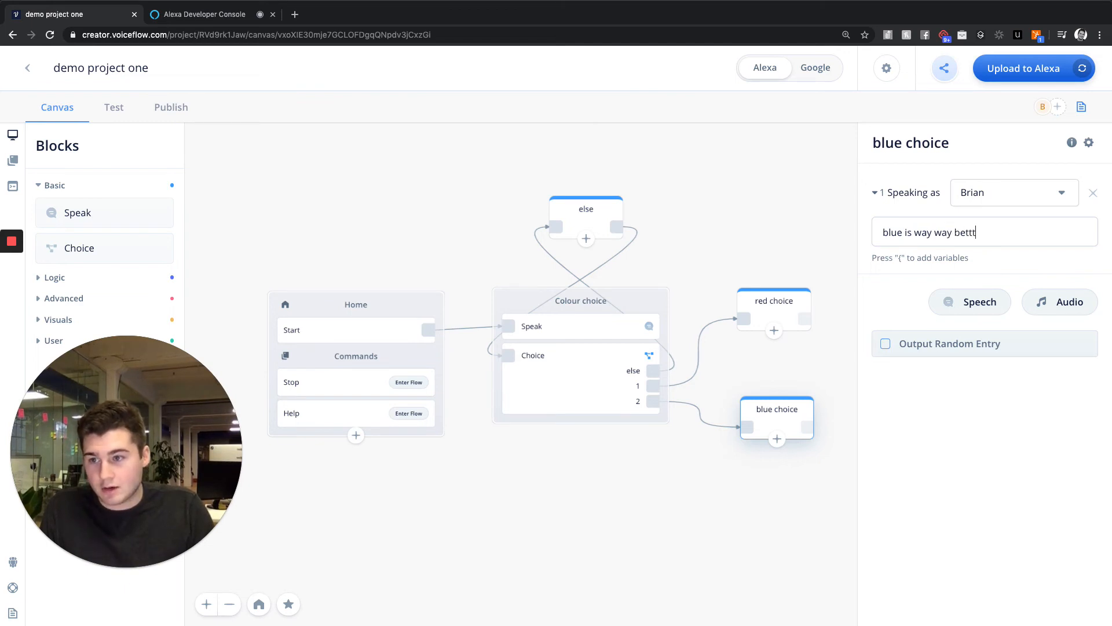
pyautogui.write('er than red!')
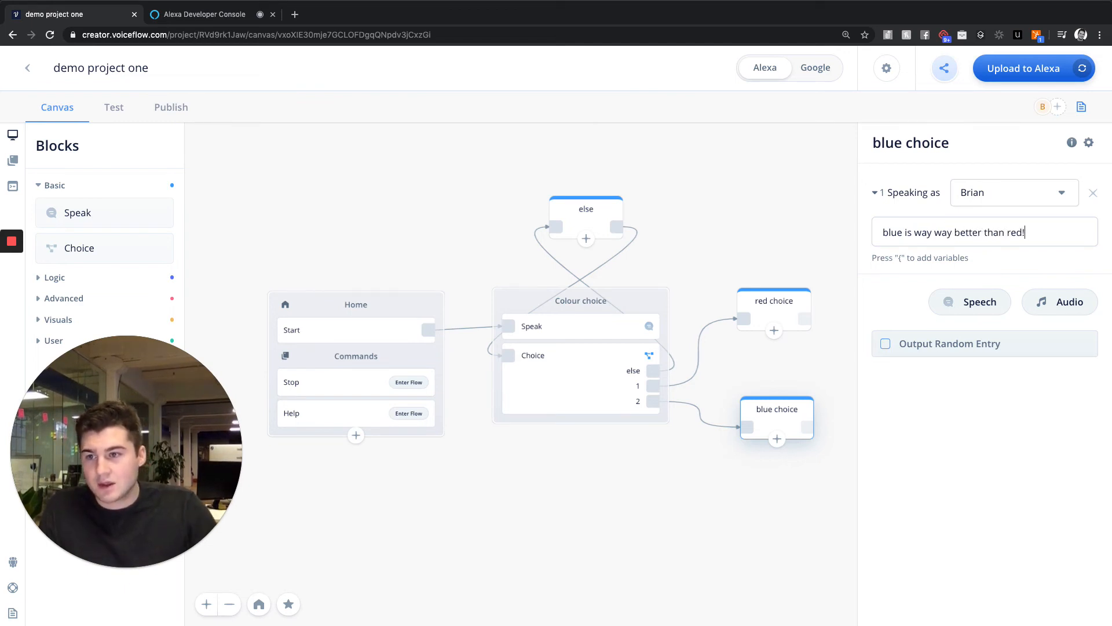
# Step: Set the blue choice block's speaking voice to Joey and upload the updated project to Alexa
pyautogui.click(977, 197)
pyautogui.write('joey')
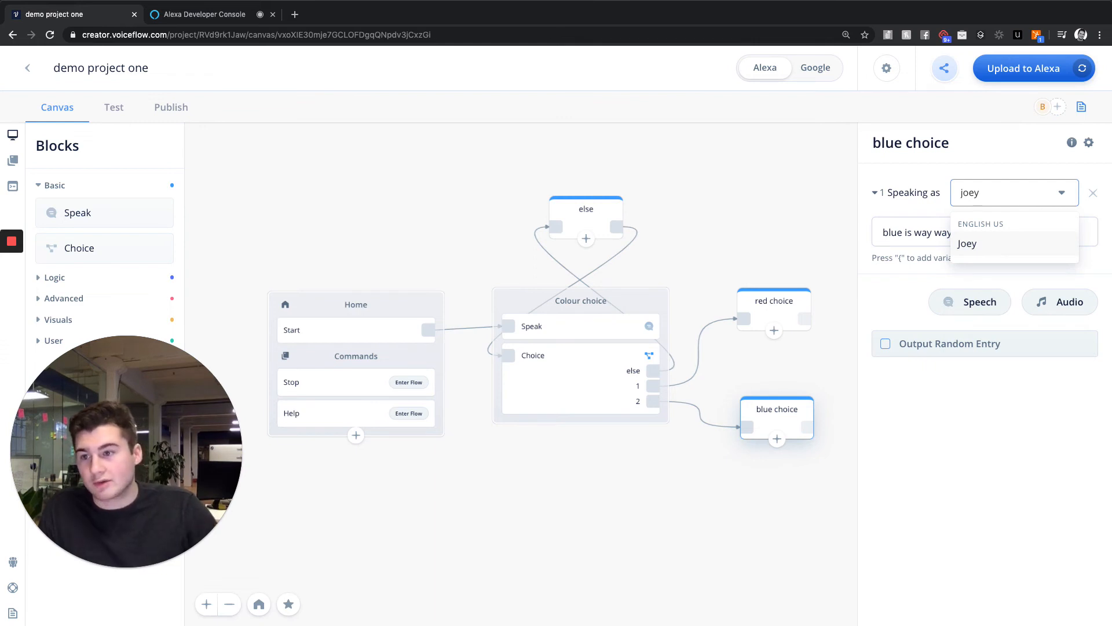
pyautogui.click(985, 251)
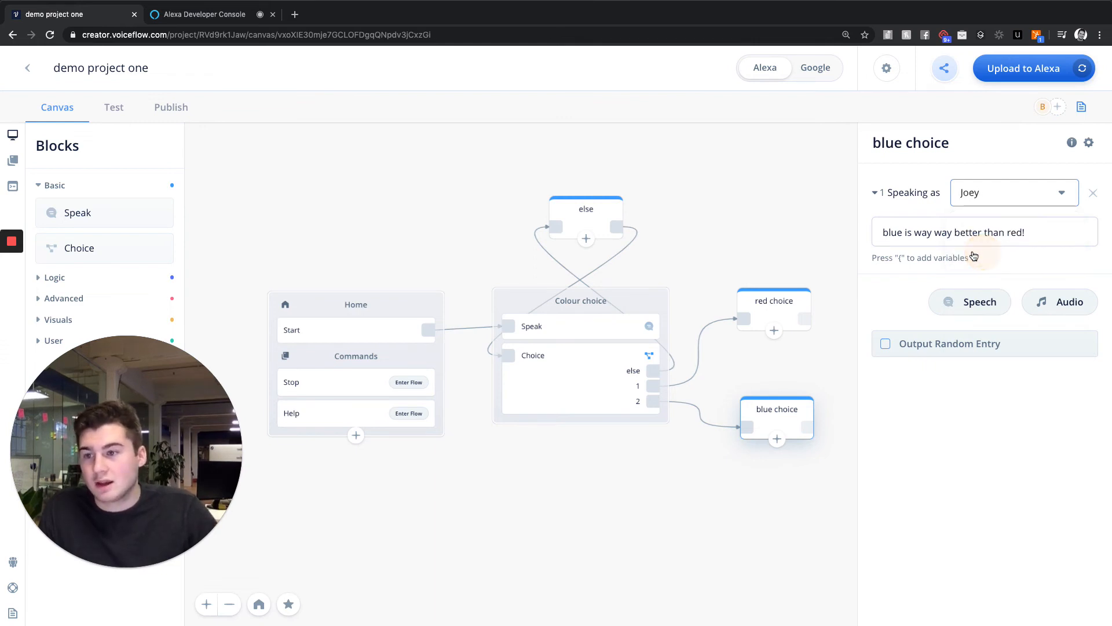
pyautogui.click(748, 221)
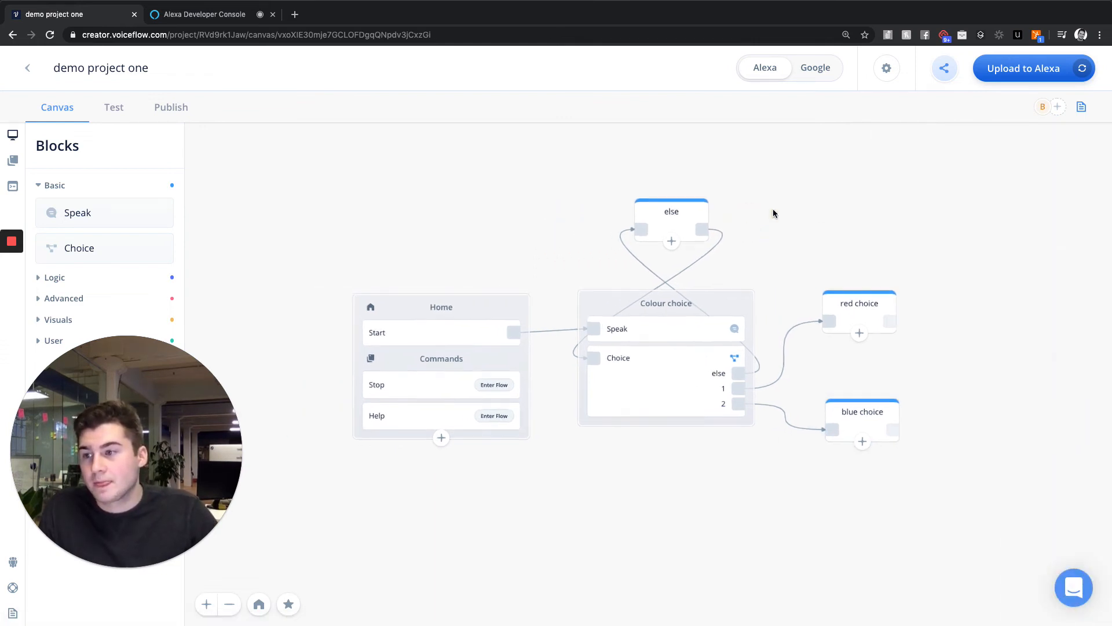
pyautogui.click(1013, 68)
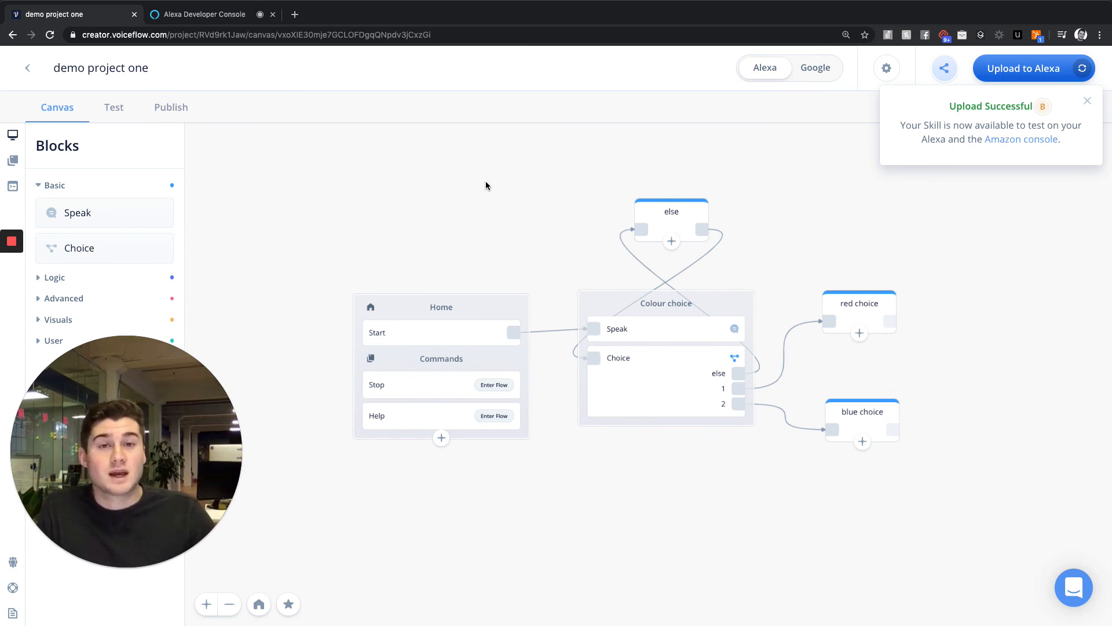
# Step: Open the project's test view and look at its test settings and sharing options
pyautogui.click(116, 108)
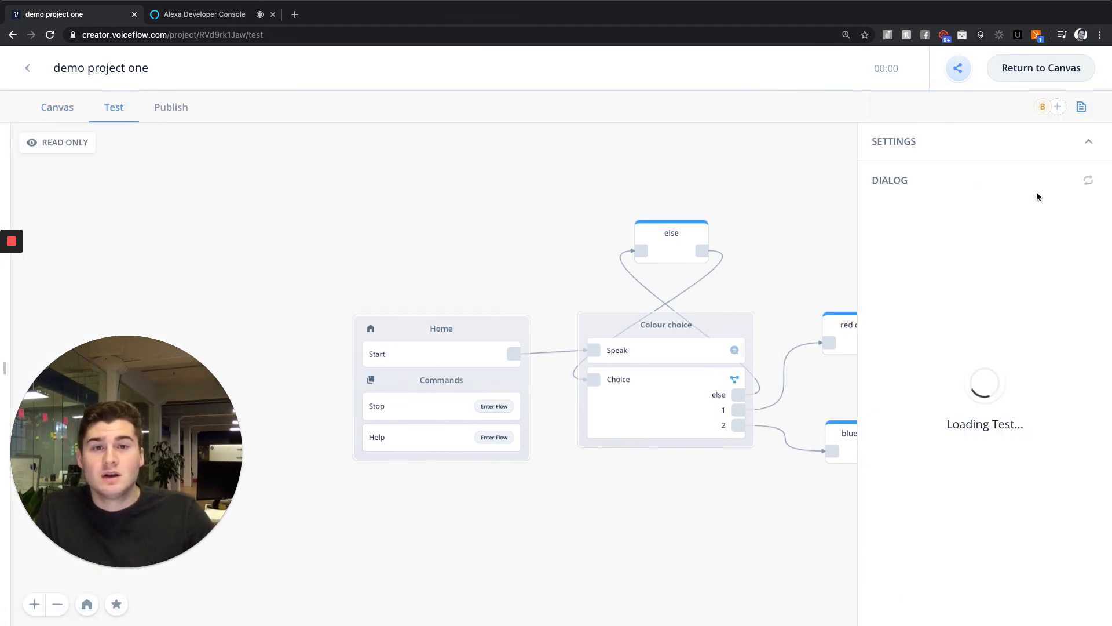
pyautogui.click(951, 142)
pyautogui.click(951, 141)
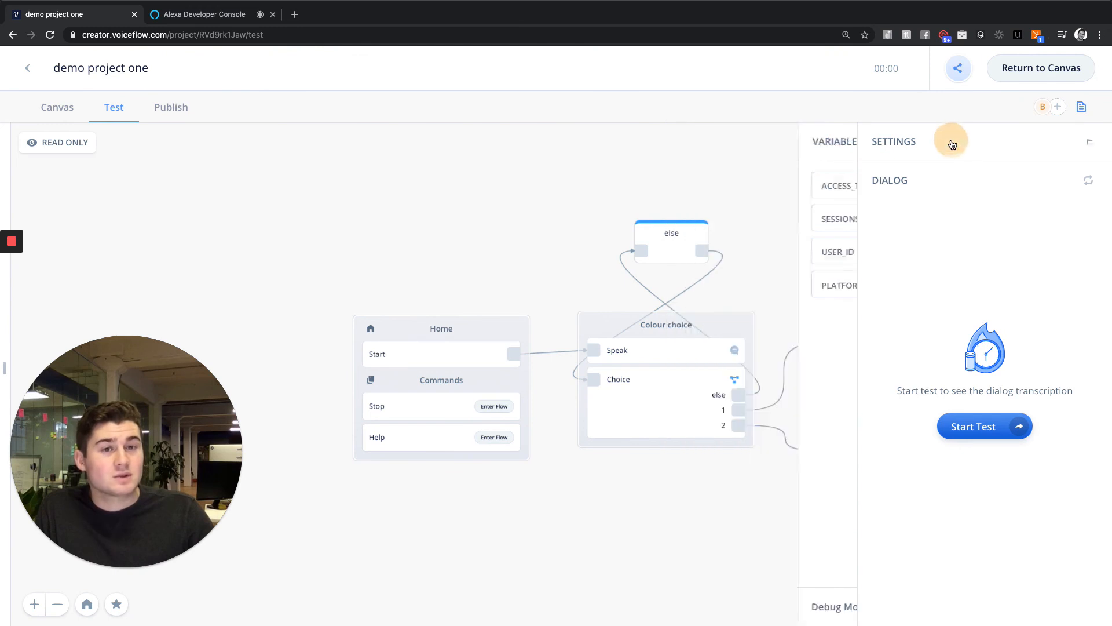
pyautogui.click(958, 67)
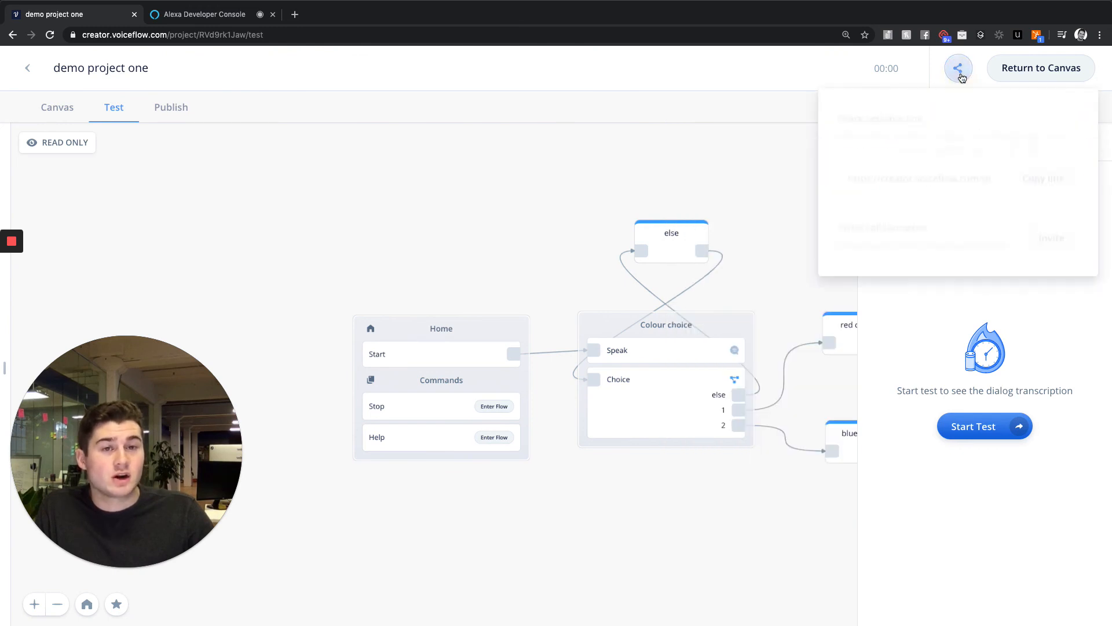
pyautogui.click(938, 76)
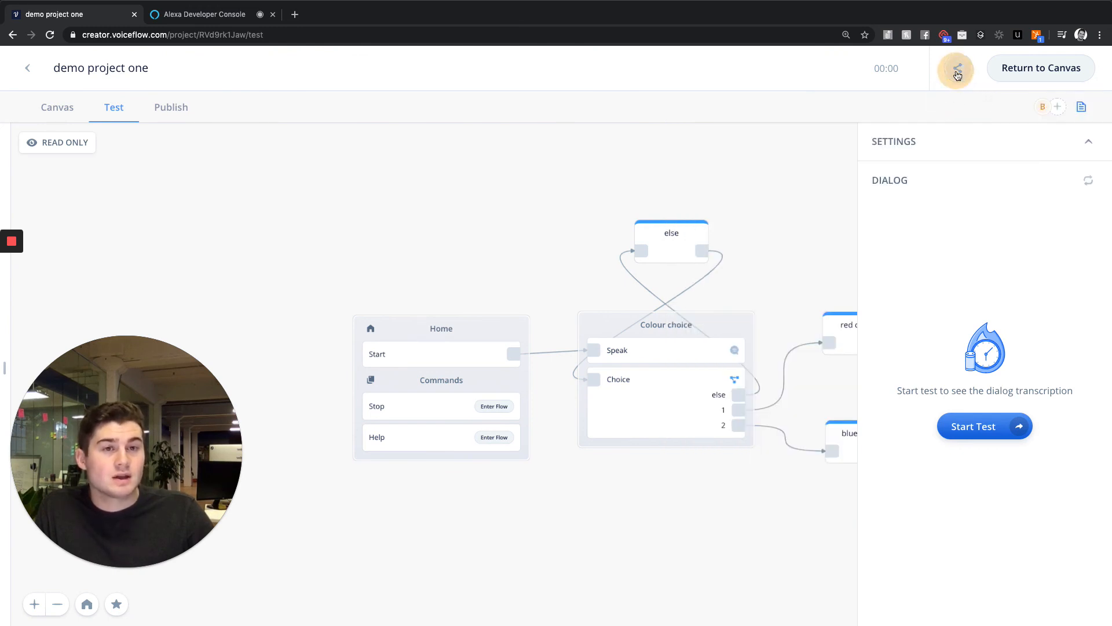